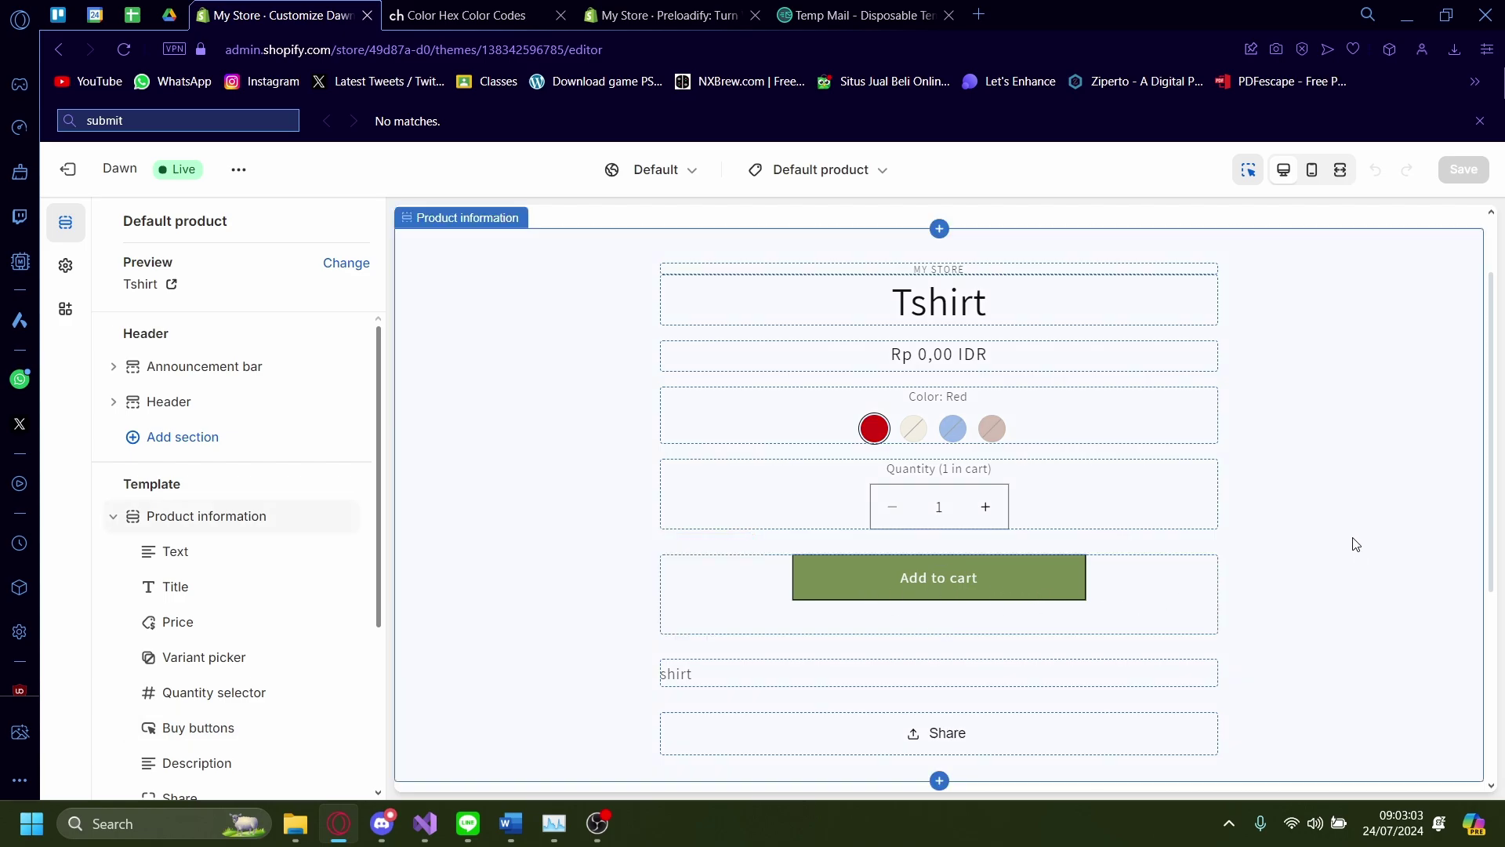
- Dismiss the find bar, select the Add to cart block, and open Product information settings
click(1481, 120)
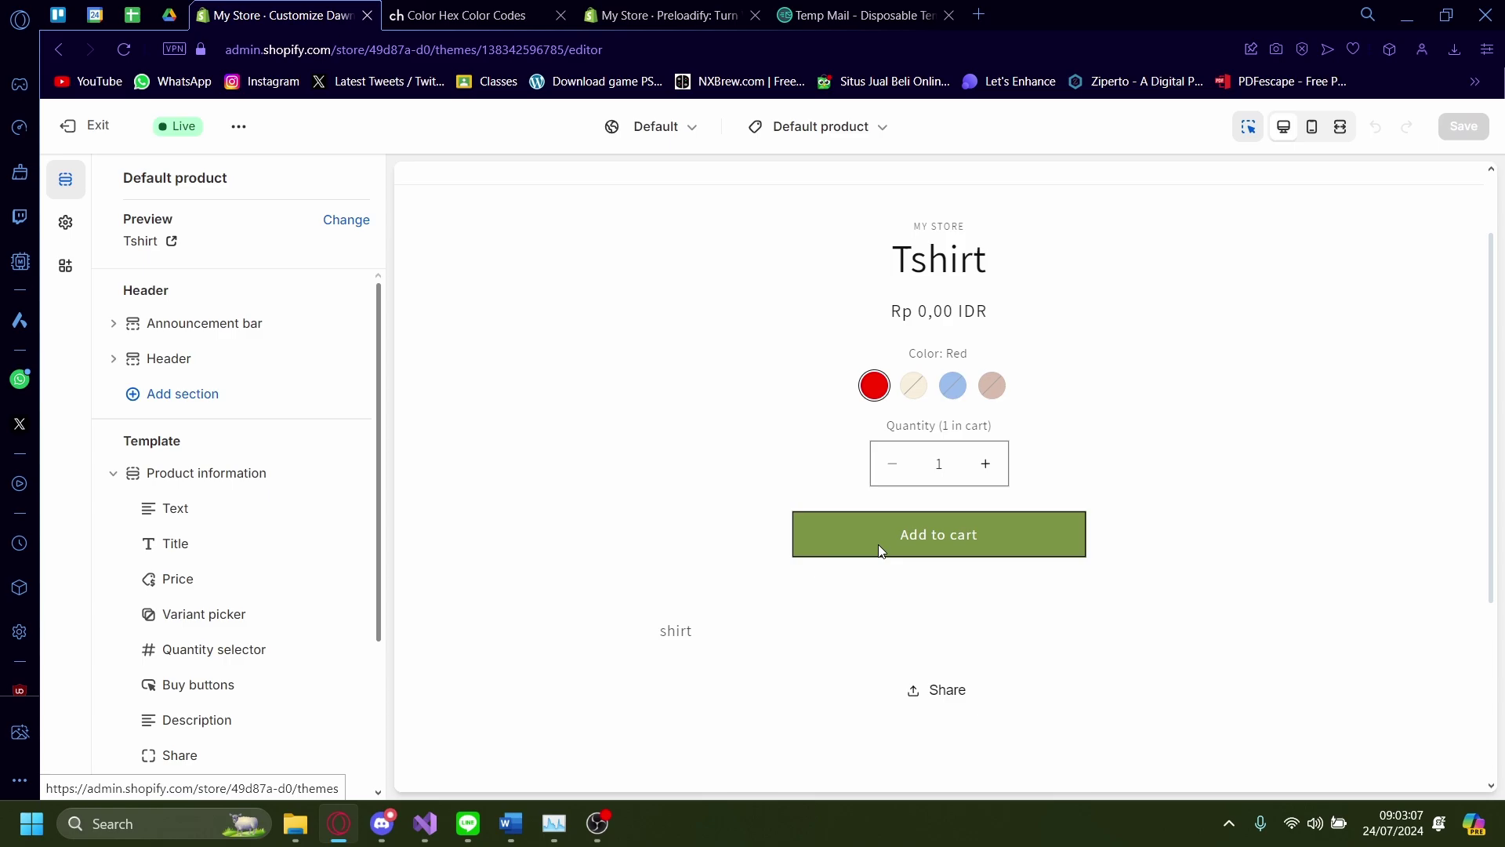
click(878, 544)
click(1138, 609)
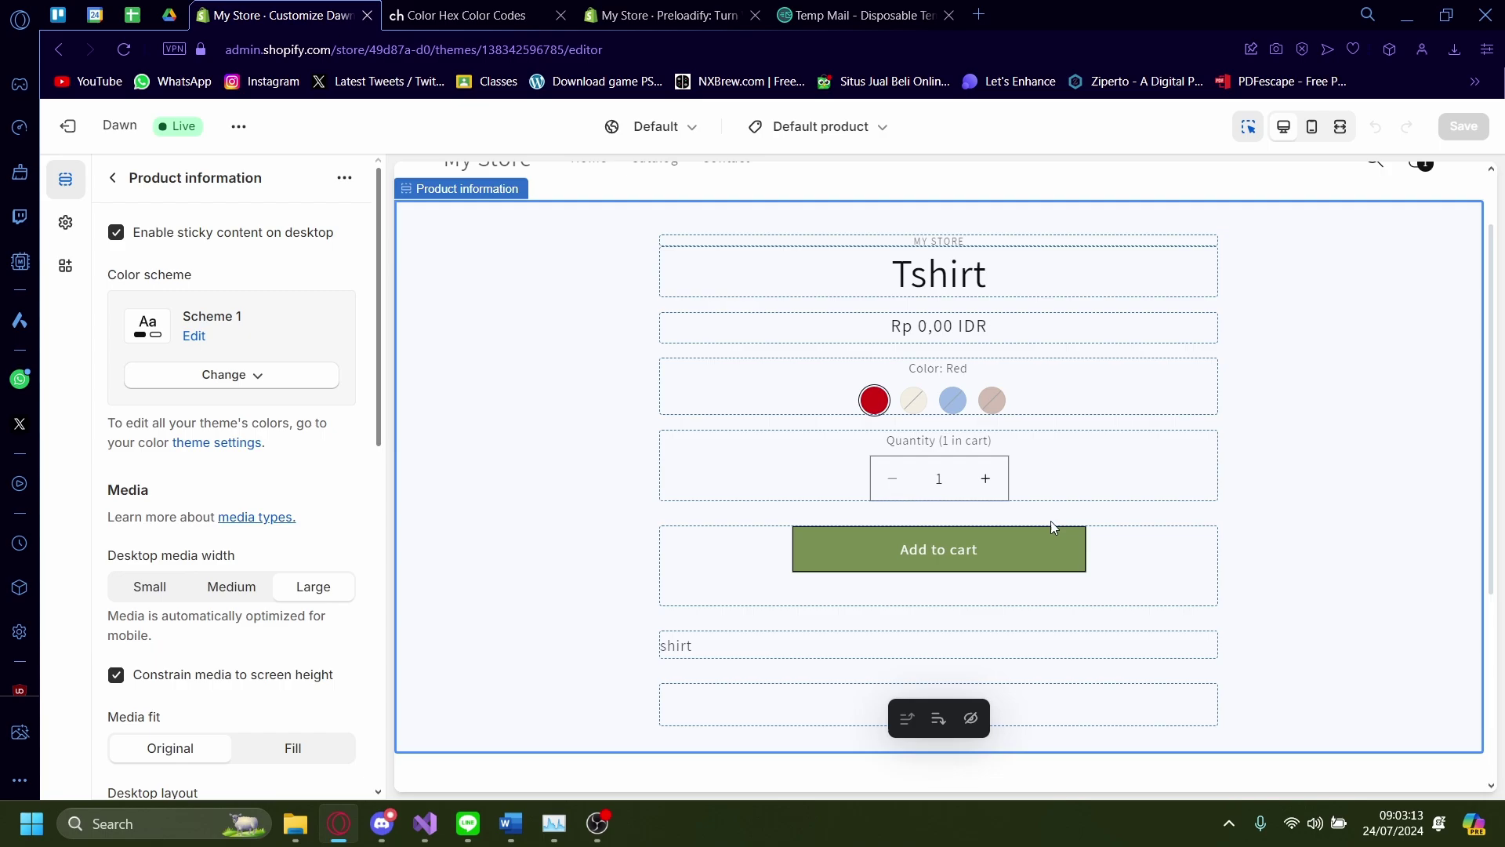
- Exit the customizer and choose Edit code from the Dawn theme's actions menu
click(72, 135)
scroll(440, 289, down, 2)
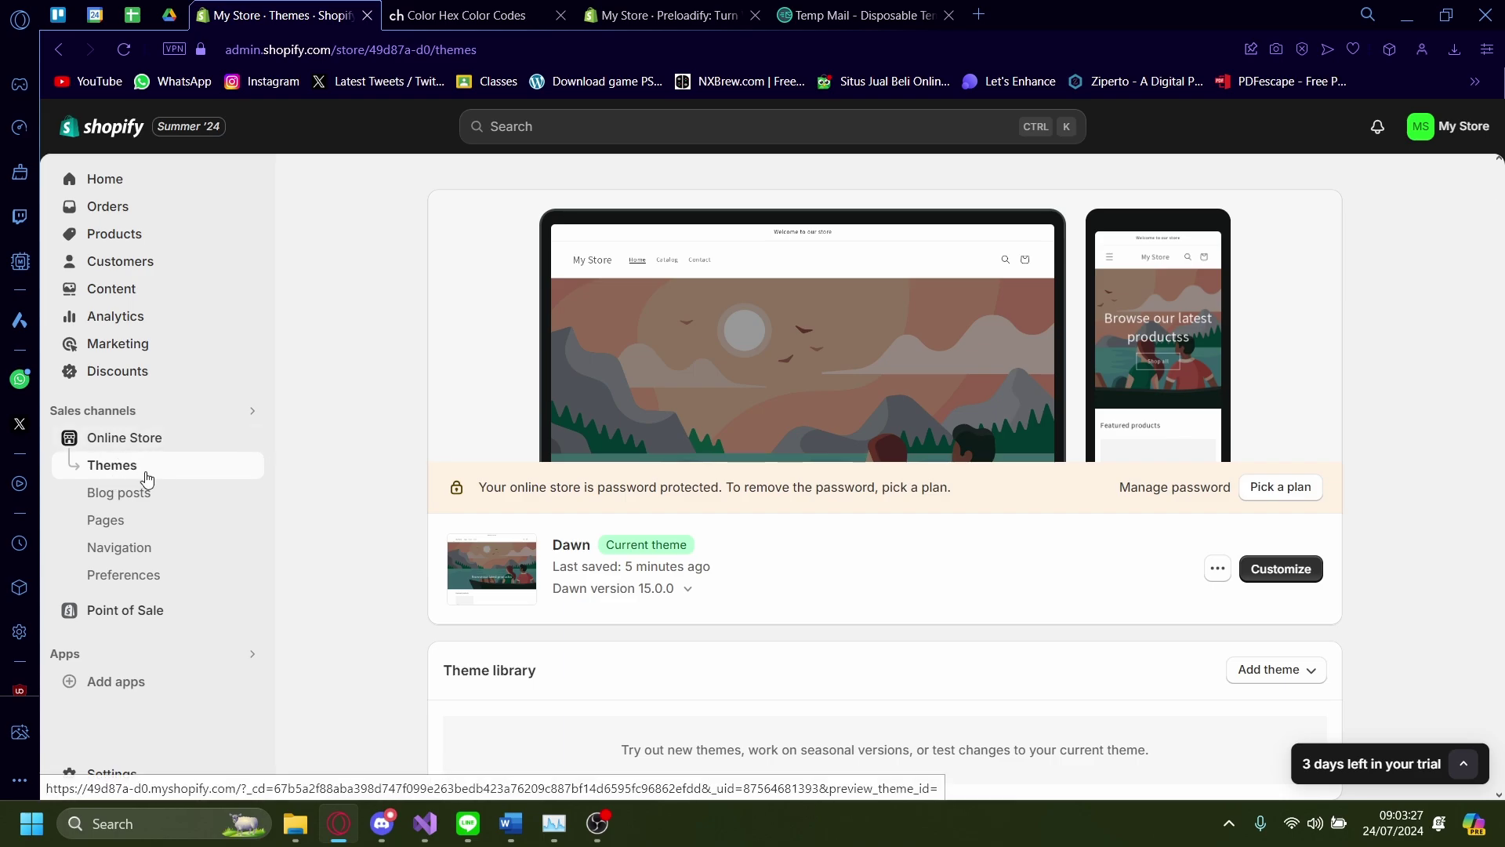
click(1217, 570)
click(1090, 495)
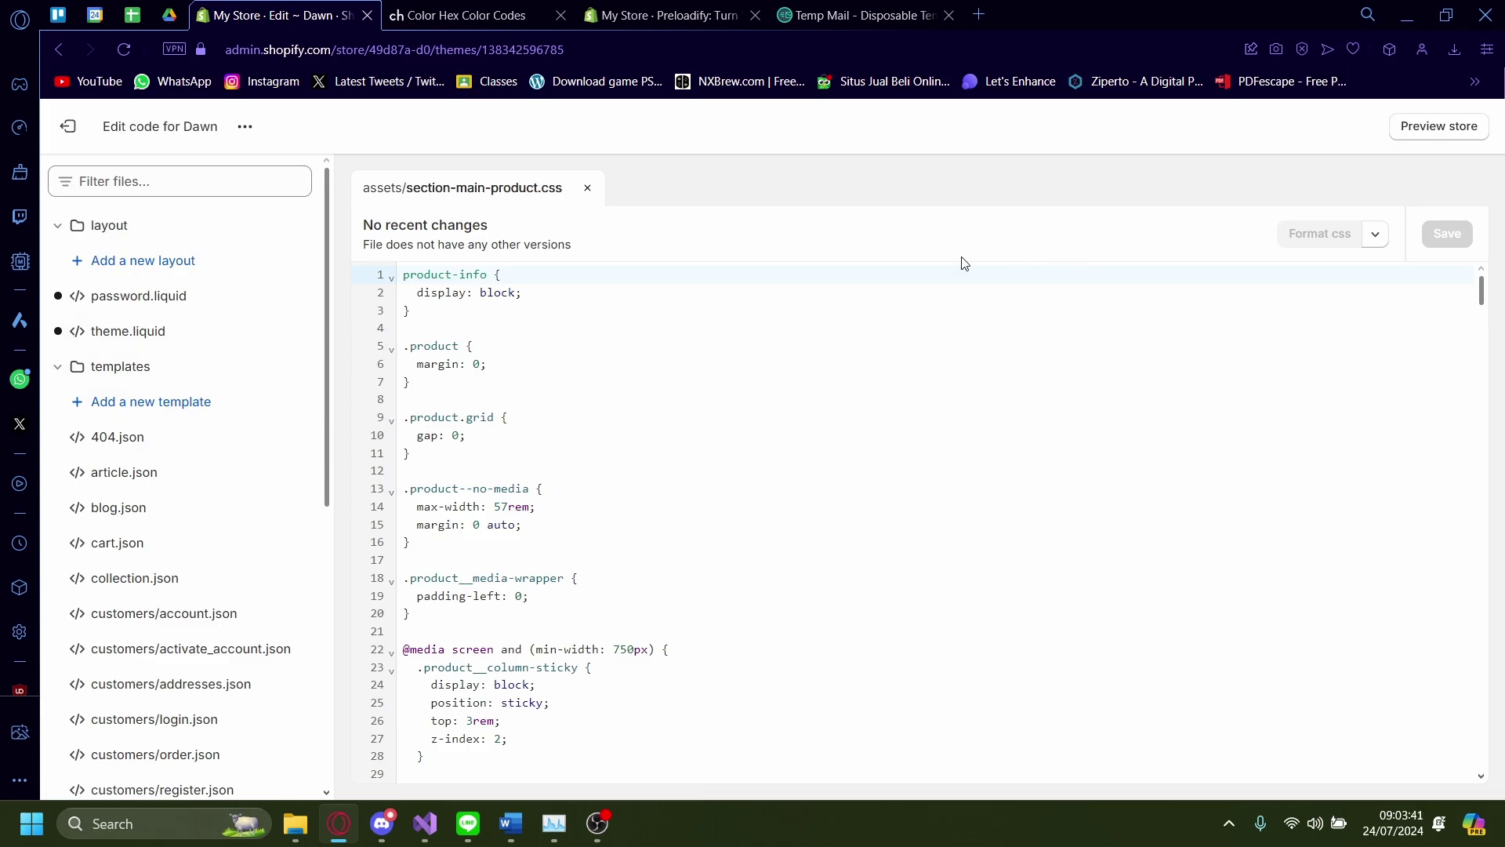
- Expand the assets folder and scroll the file list down to section-main-product.css
scroll(272, 301, down, 2)
scroll(272, 301, down, 2)
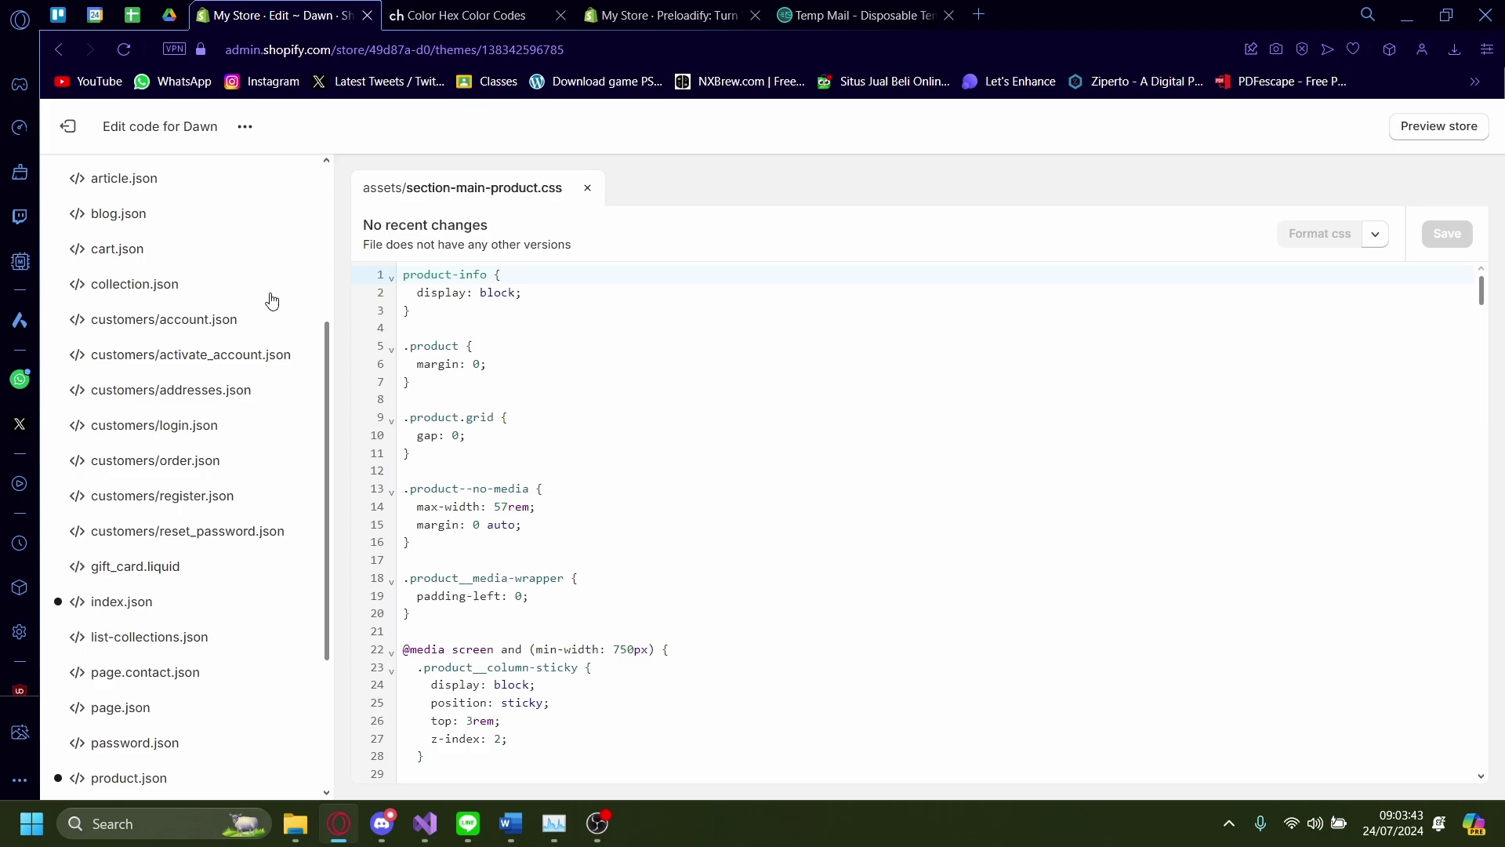
scroll(272, 301, down, 3)
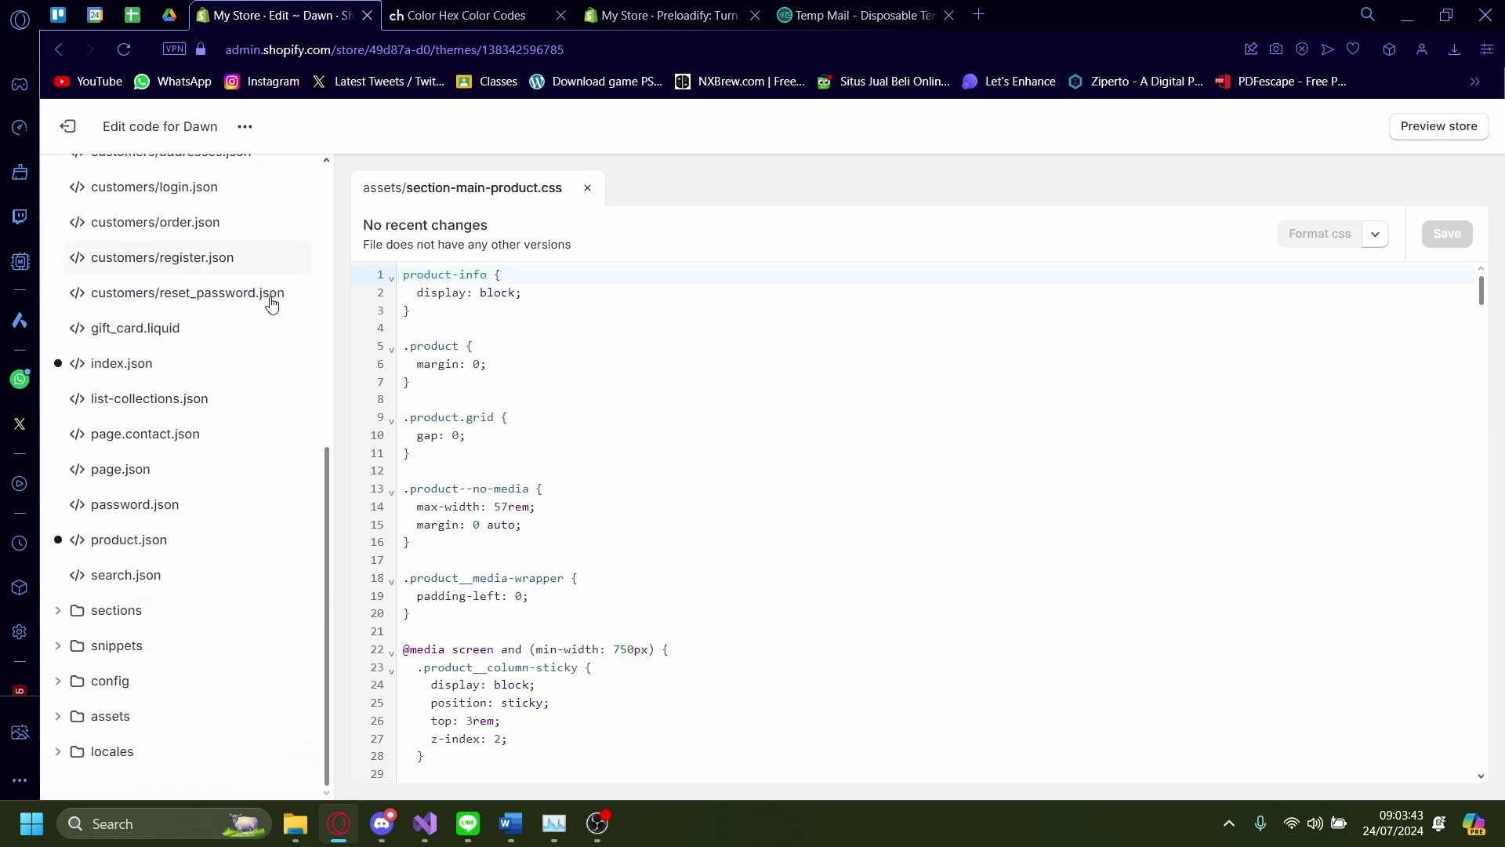
click(61, 728)
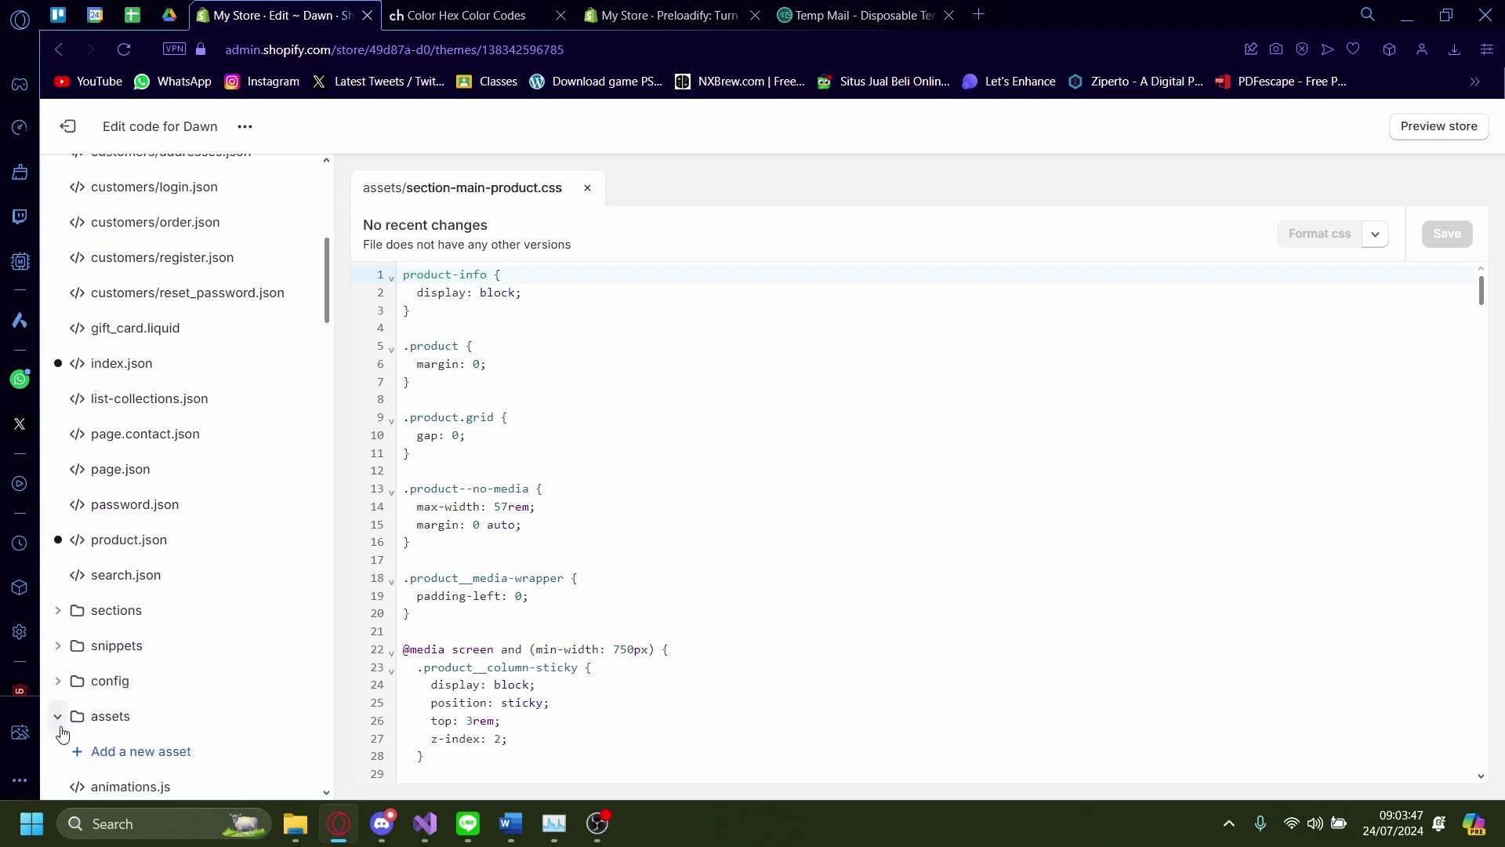
scroll(127, 689, down, 3)
scroll(127, 689, down, 4)
scroll(127, 688, down, 2)
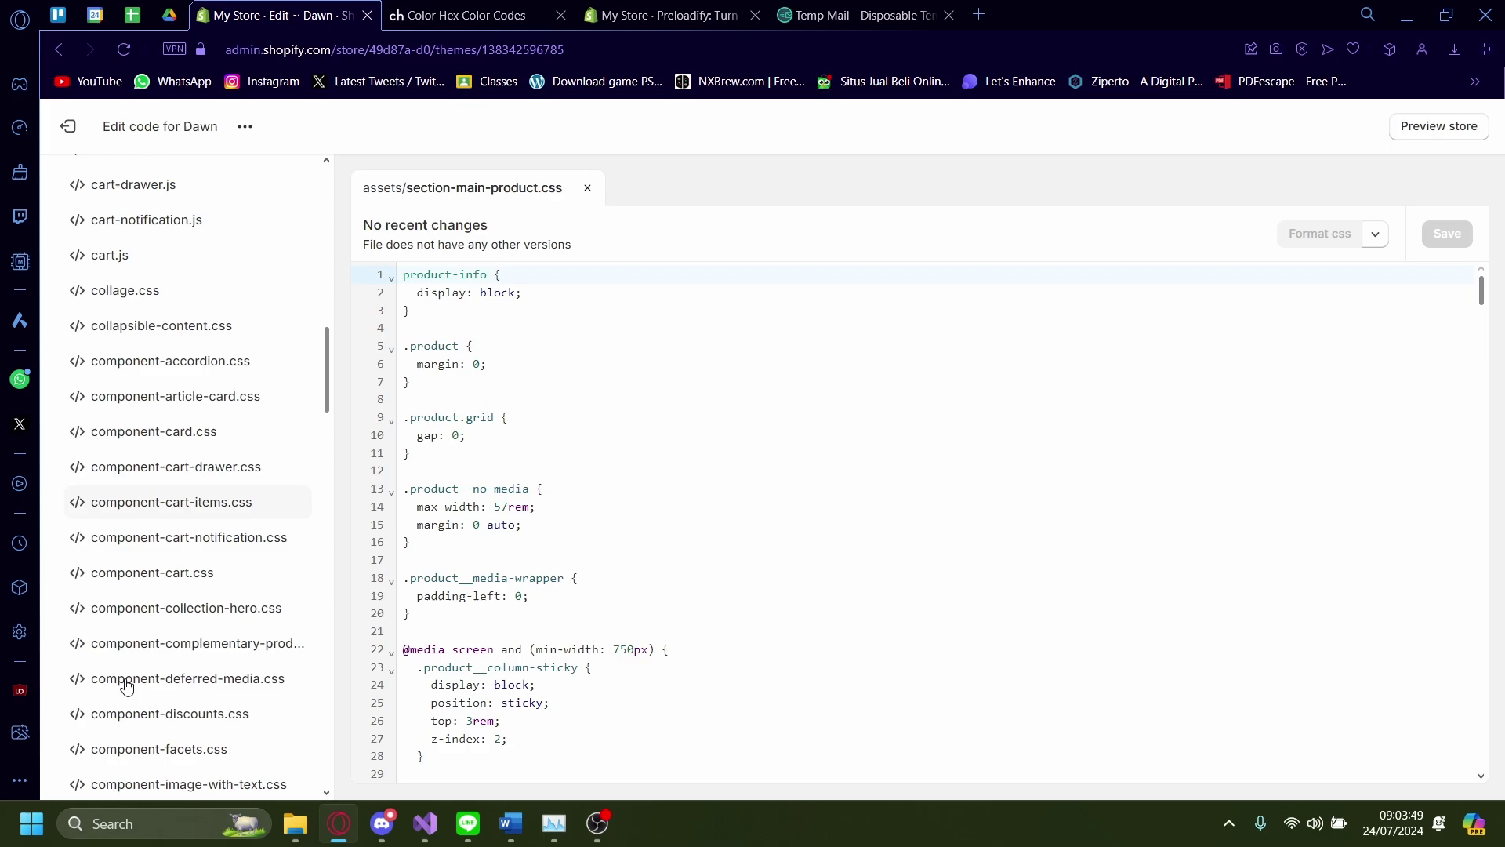
scroll(127, 688, down, 4)
scroll(127, 687, down, 5)
scroll(127, 686, down, 5)
scroll(127, 682, down, 3)
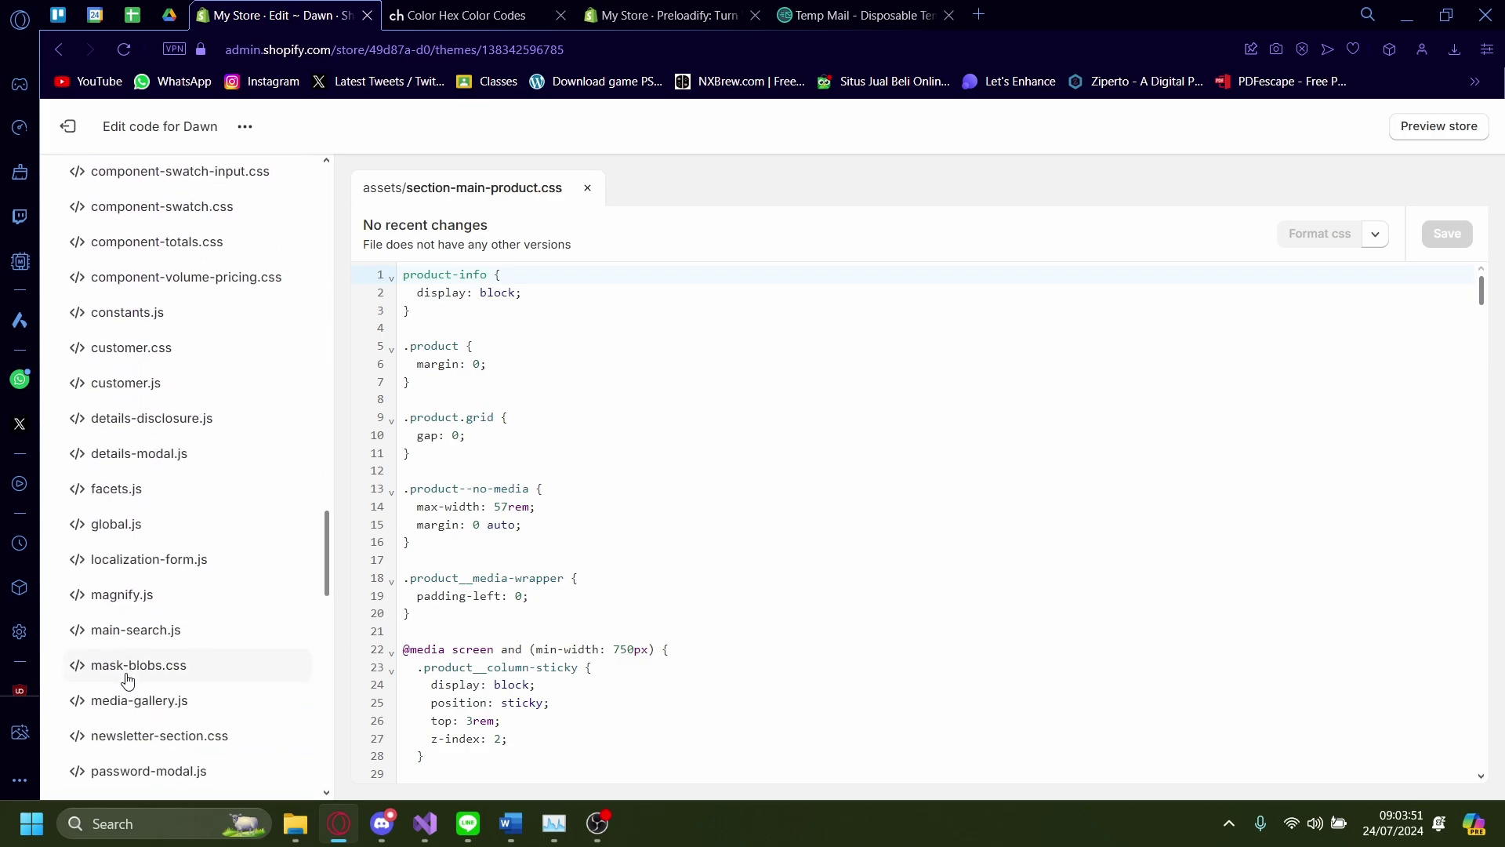
scroll(128, 678, down, 2)
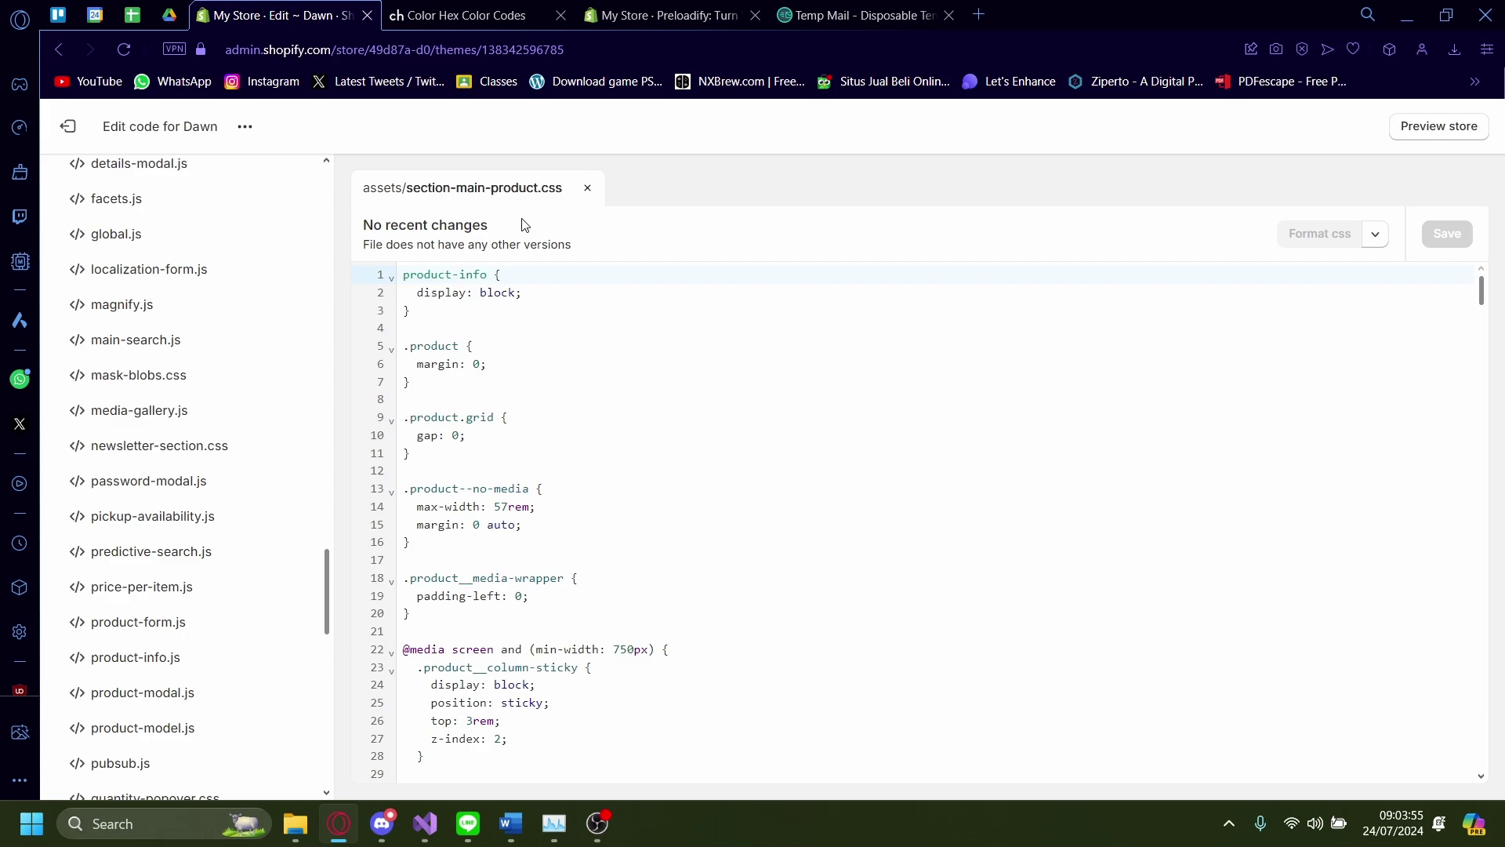
scroll(196, 272, down, 1)
scroll(196, 272, down, 3)
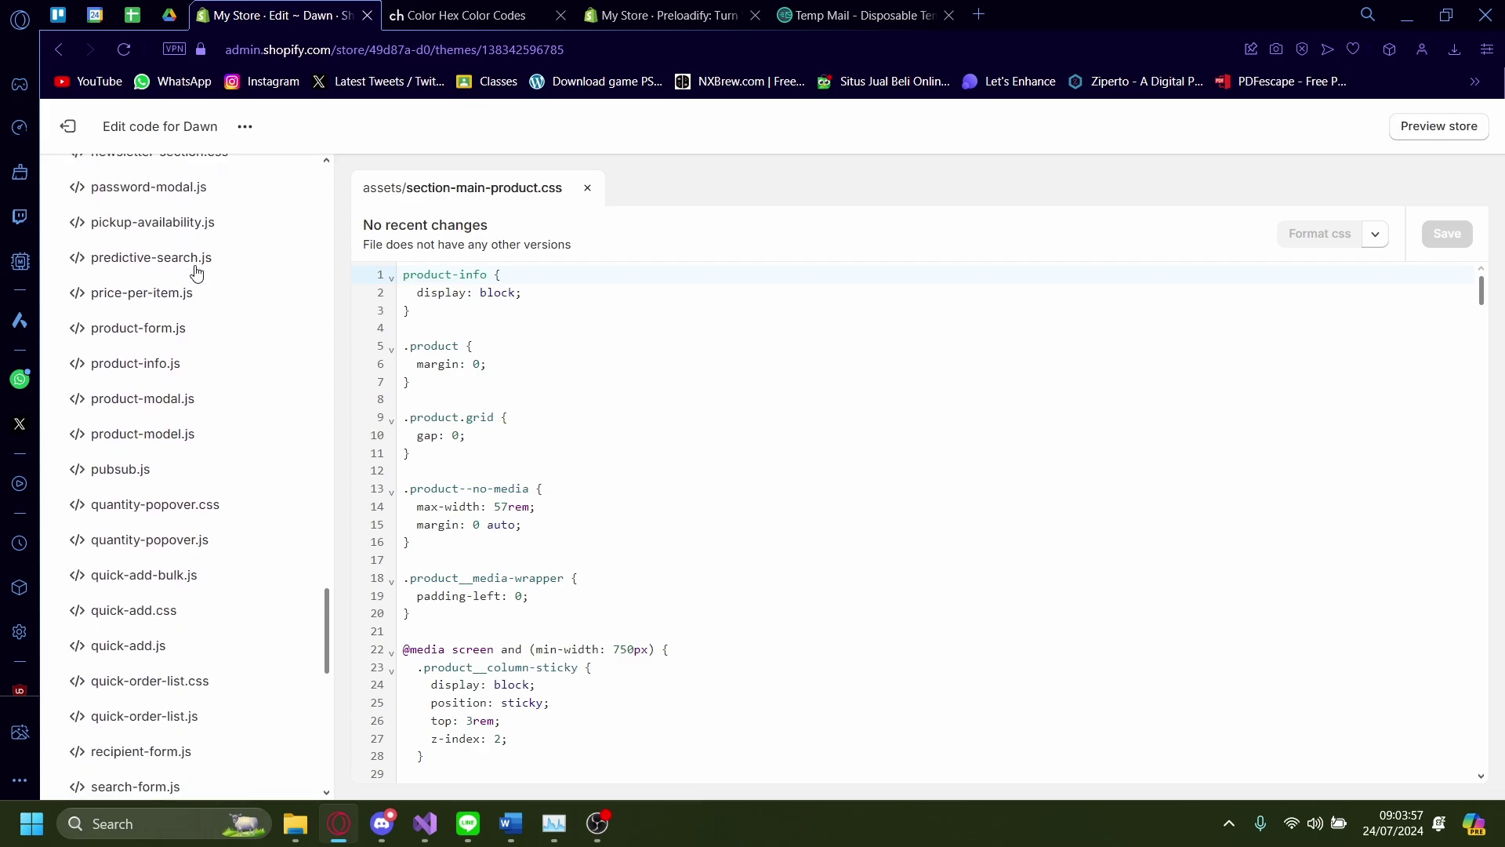
scroll(196, 272, down, 2)
scroll(196, 272, down, 3)
scroll(196, 272, down, 1)
scroll(196, 272, down, 1)
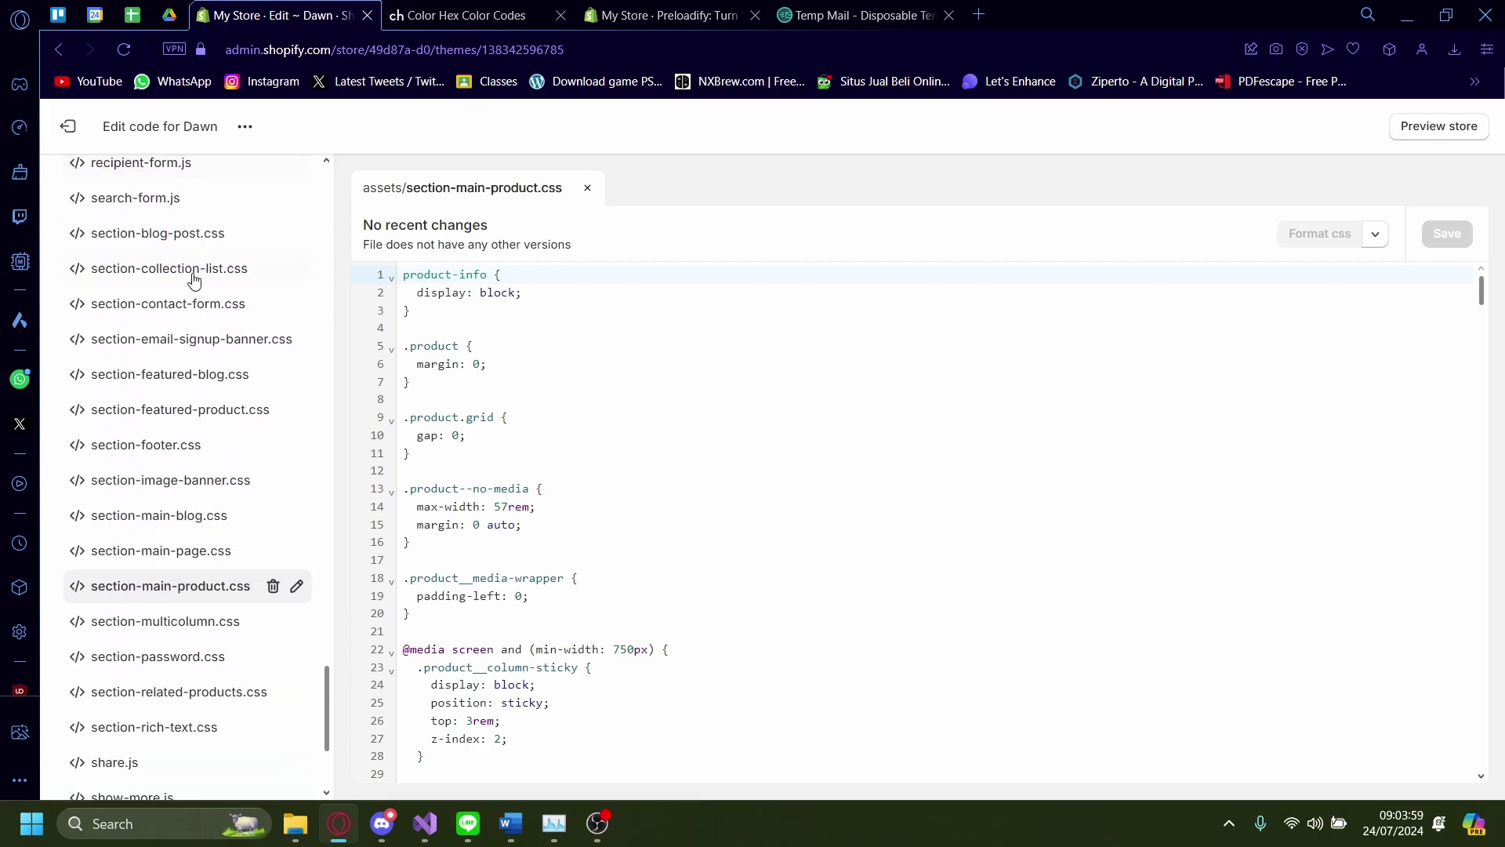
scroll(196, 272, down, 1)
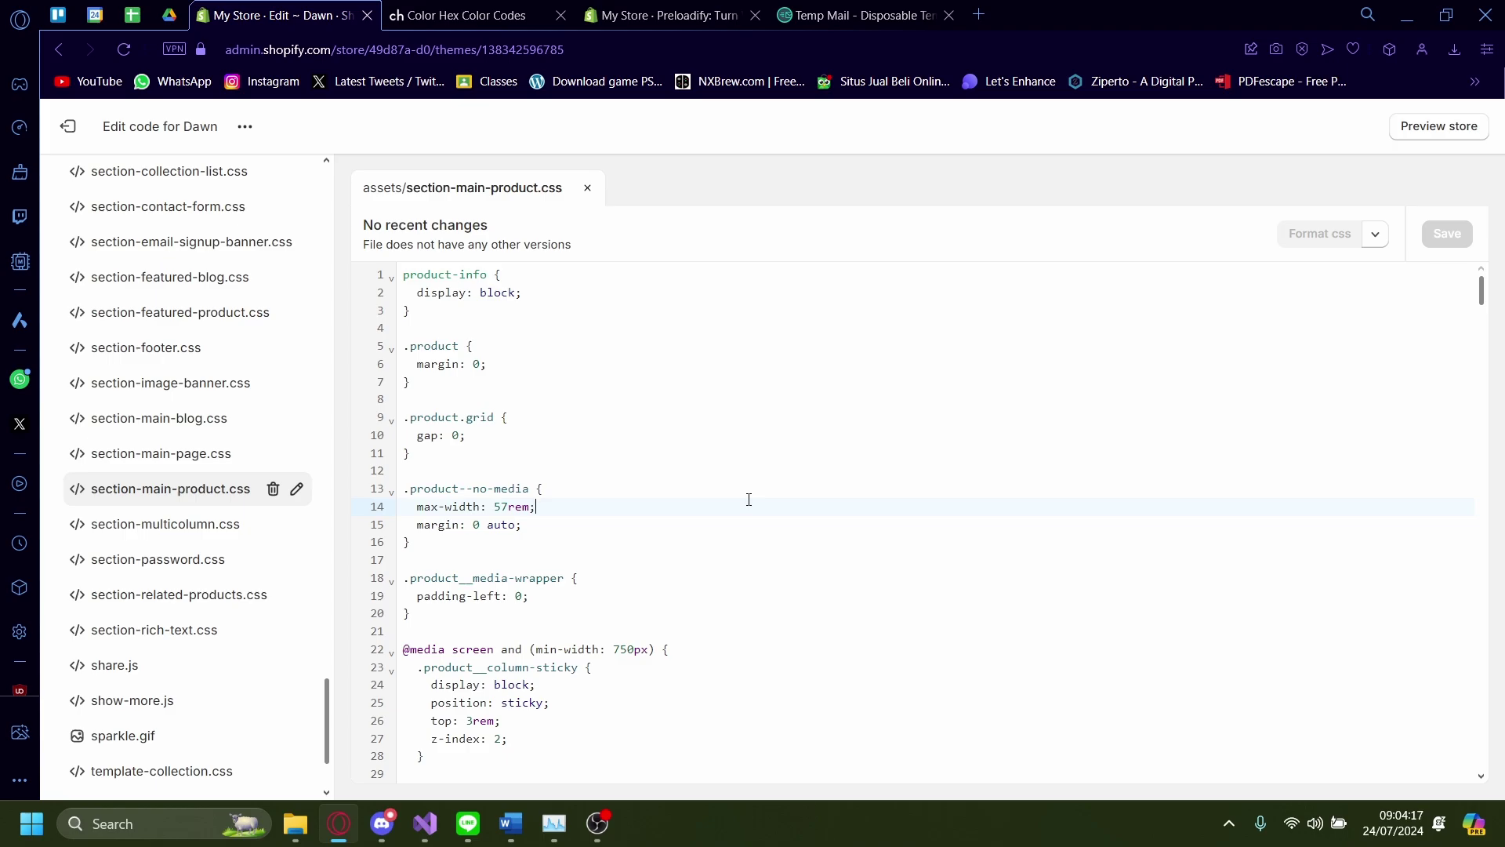
- Search the stylesheet for 'subm' to jump to the .product-form__submit rule
key(ctrl+f)
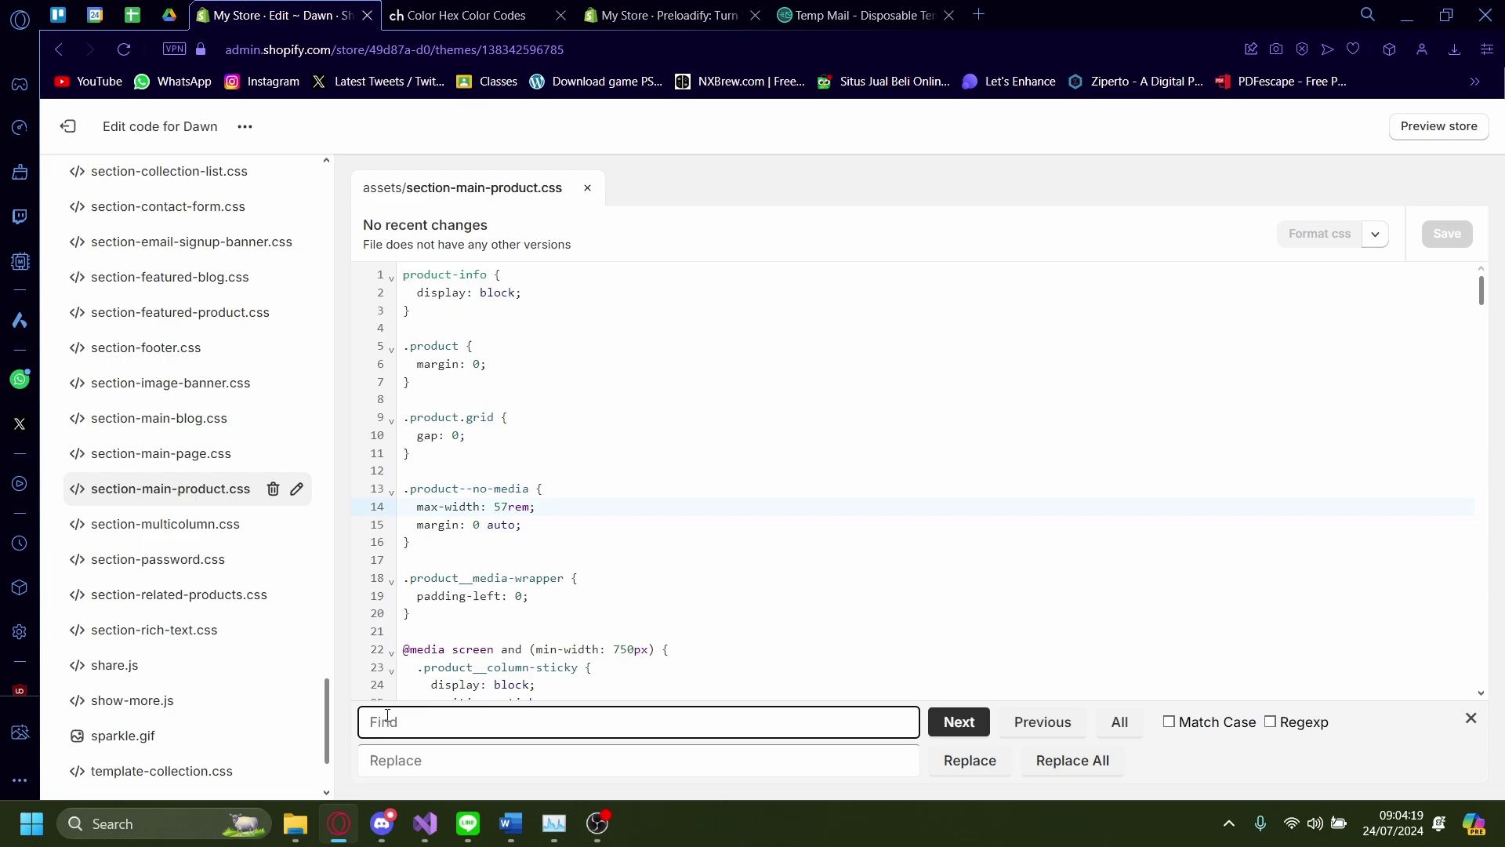
text(su)
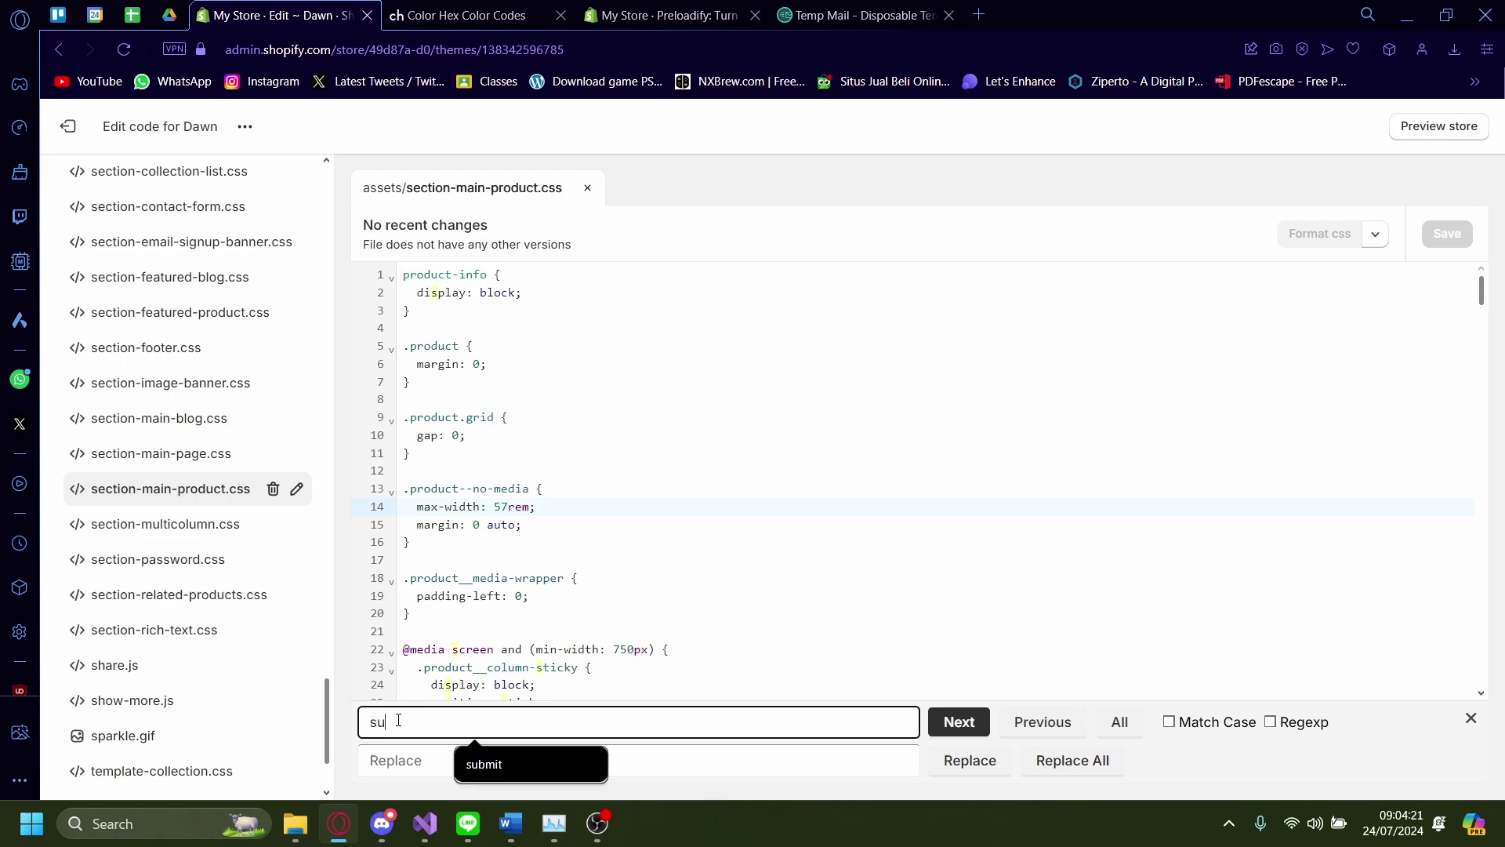
text(bmit)
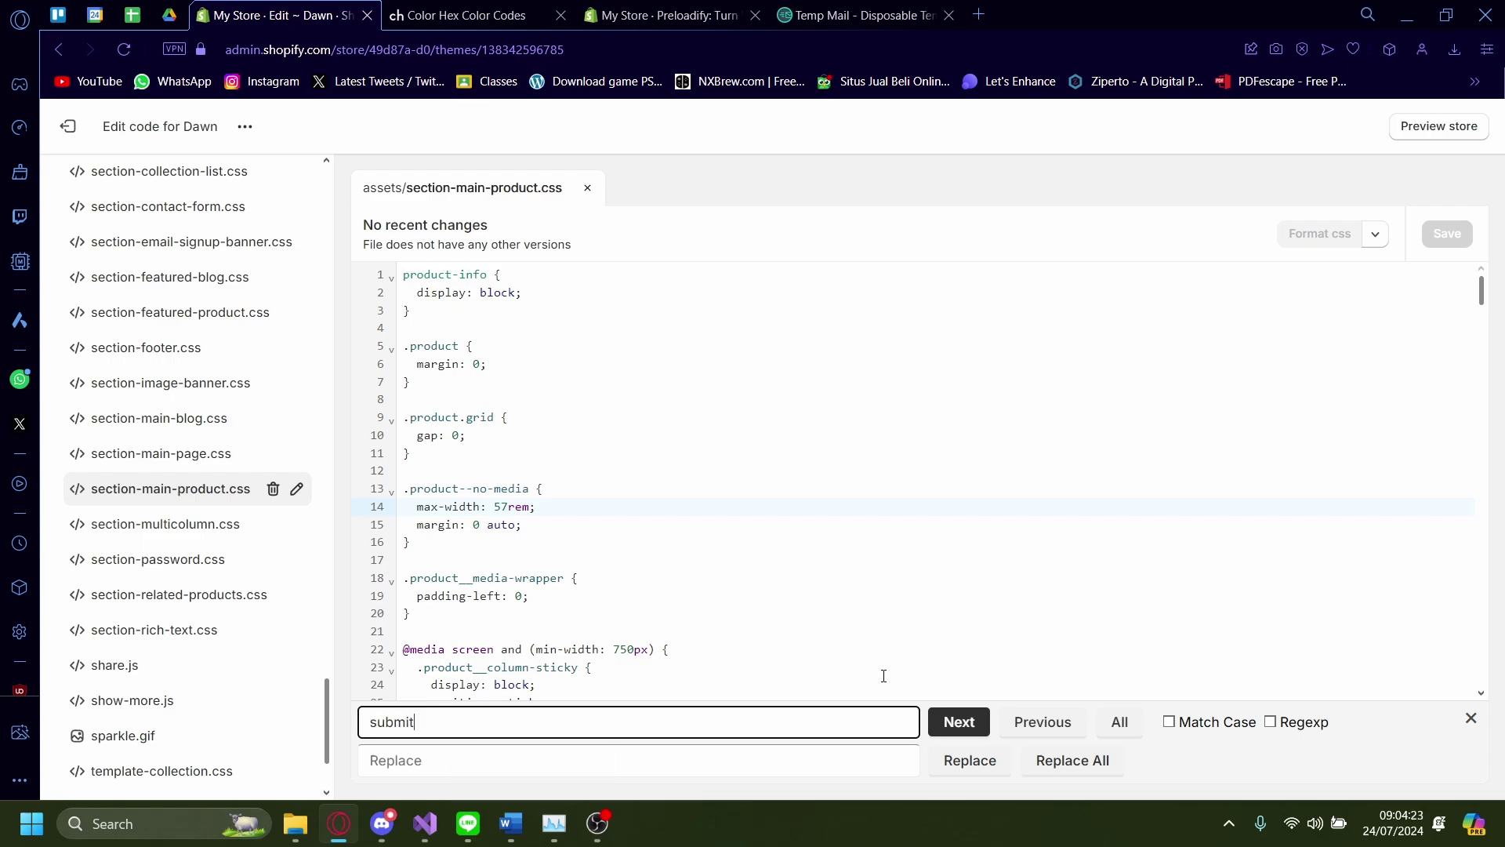
click(933, 737)
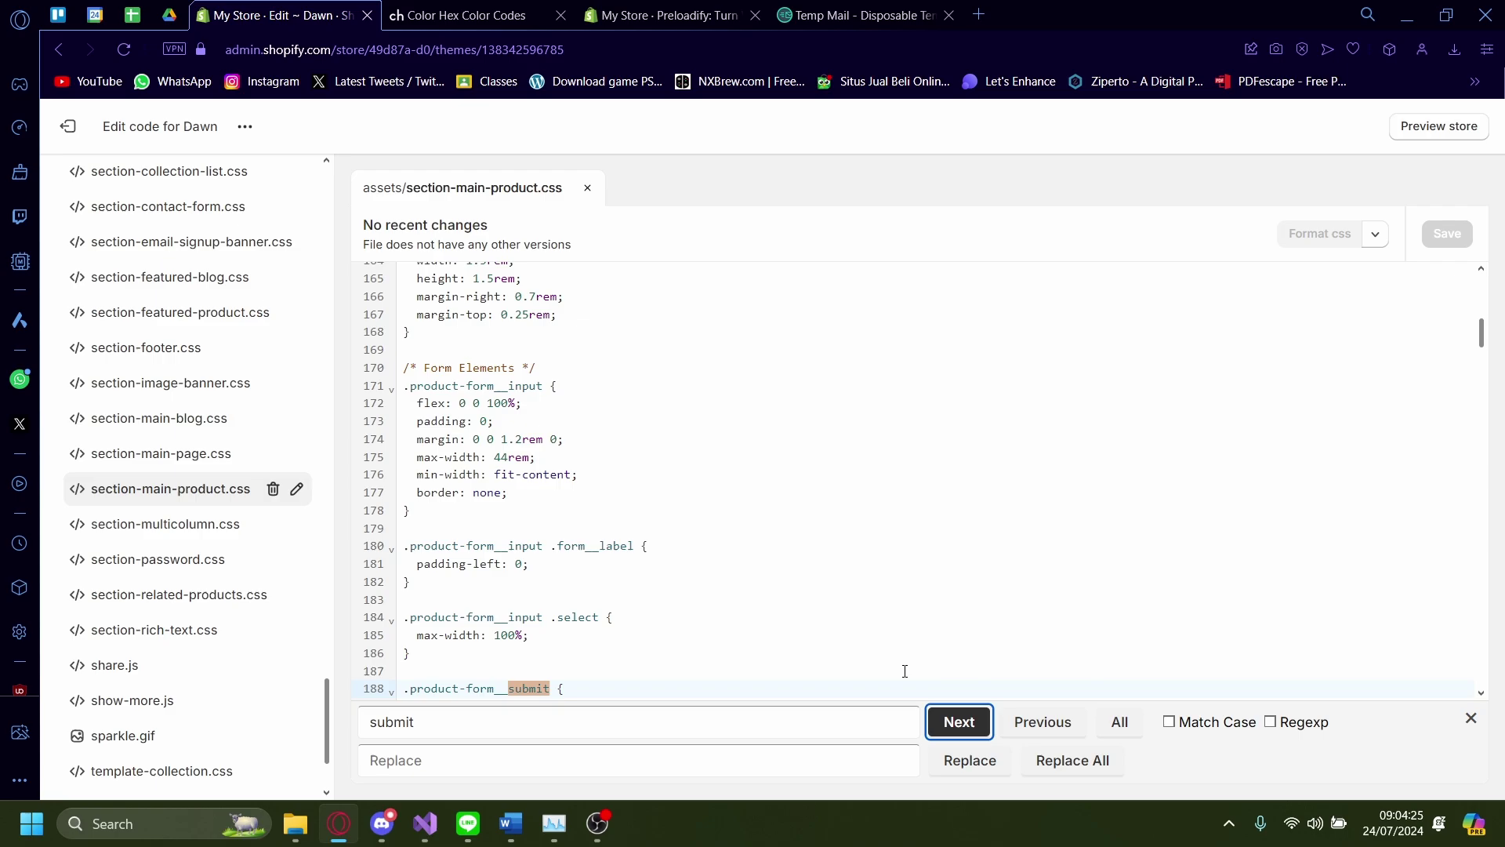
scroll(903, 666, down, 3)
- Select the background-color #7A9244 declaration on line 190
click(646, 475)
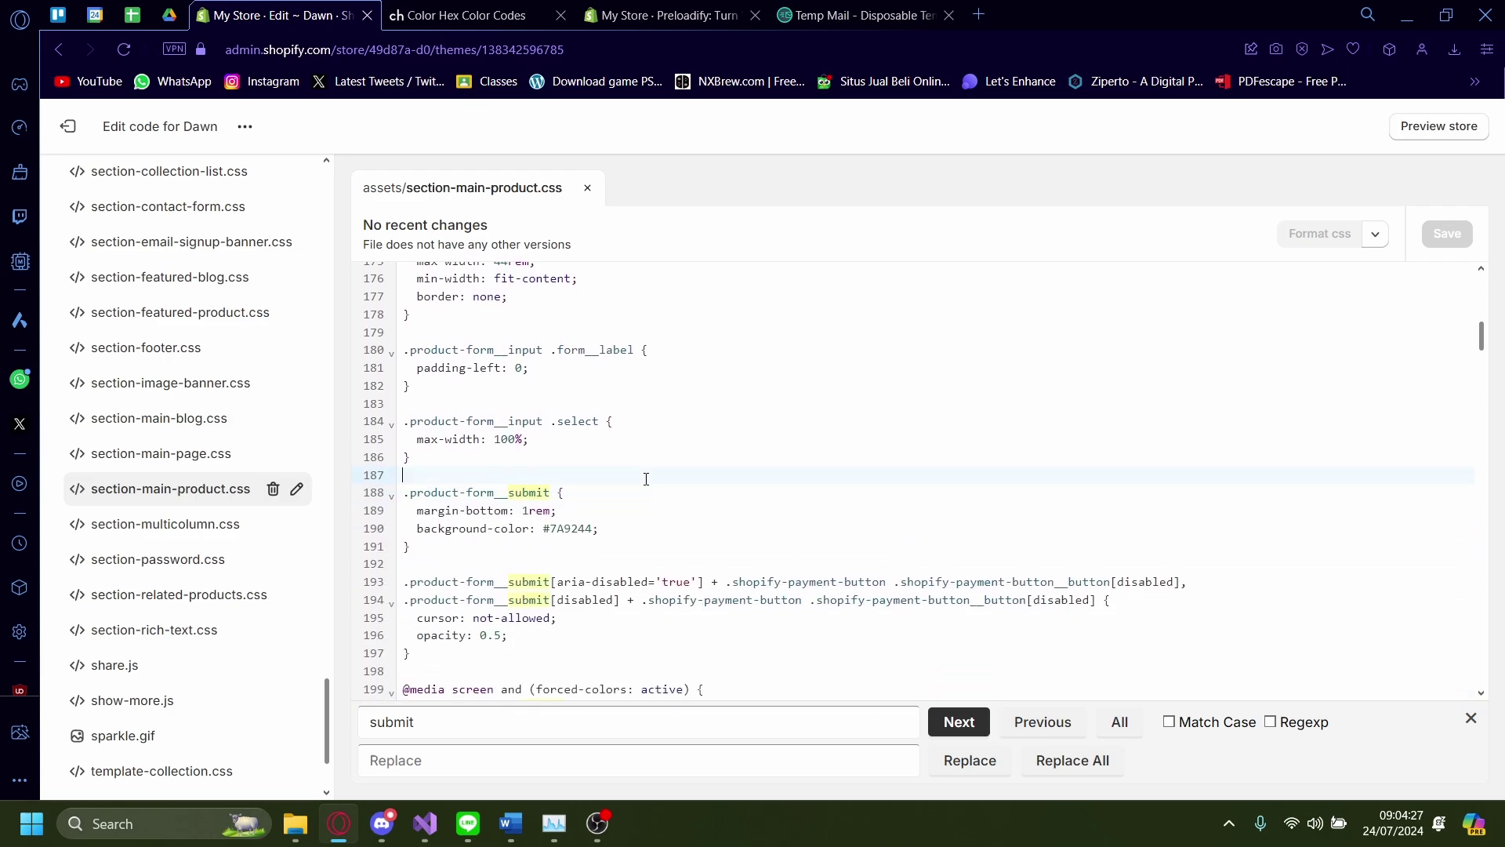
drag(403, 494, 501, 495)
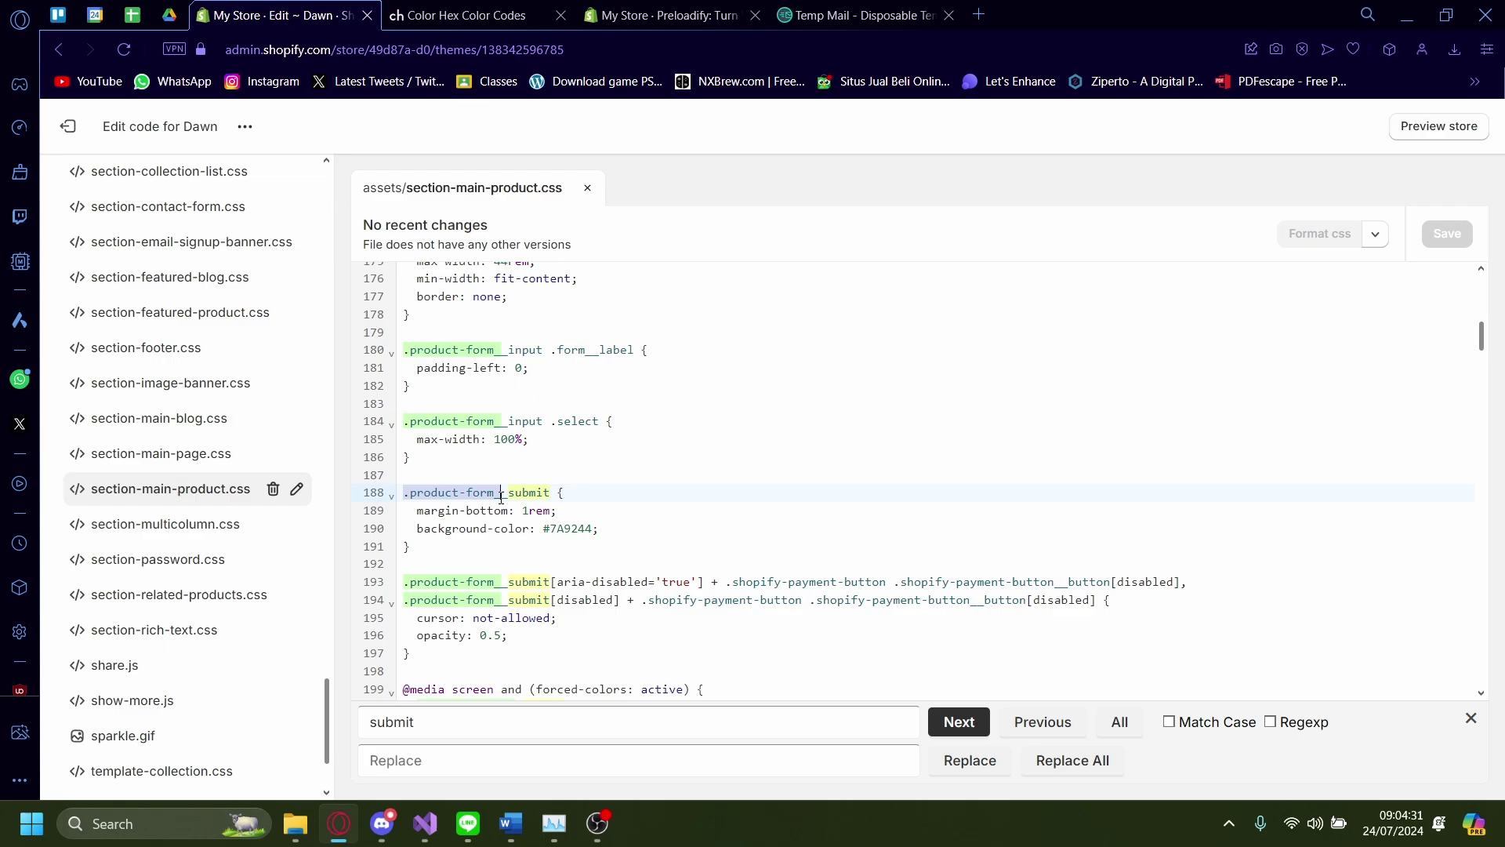
click(502, 495)
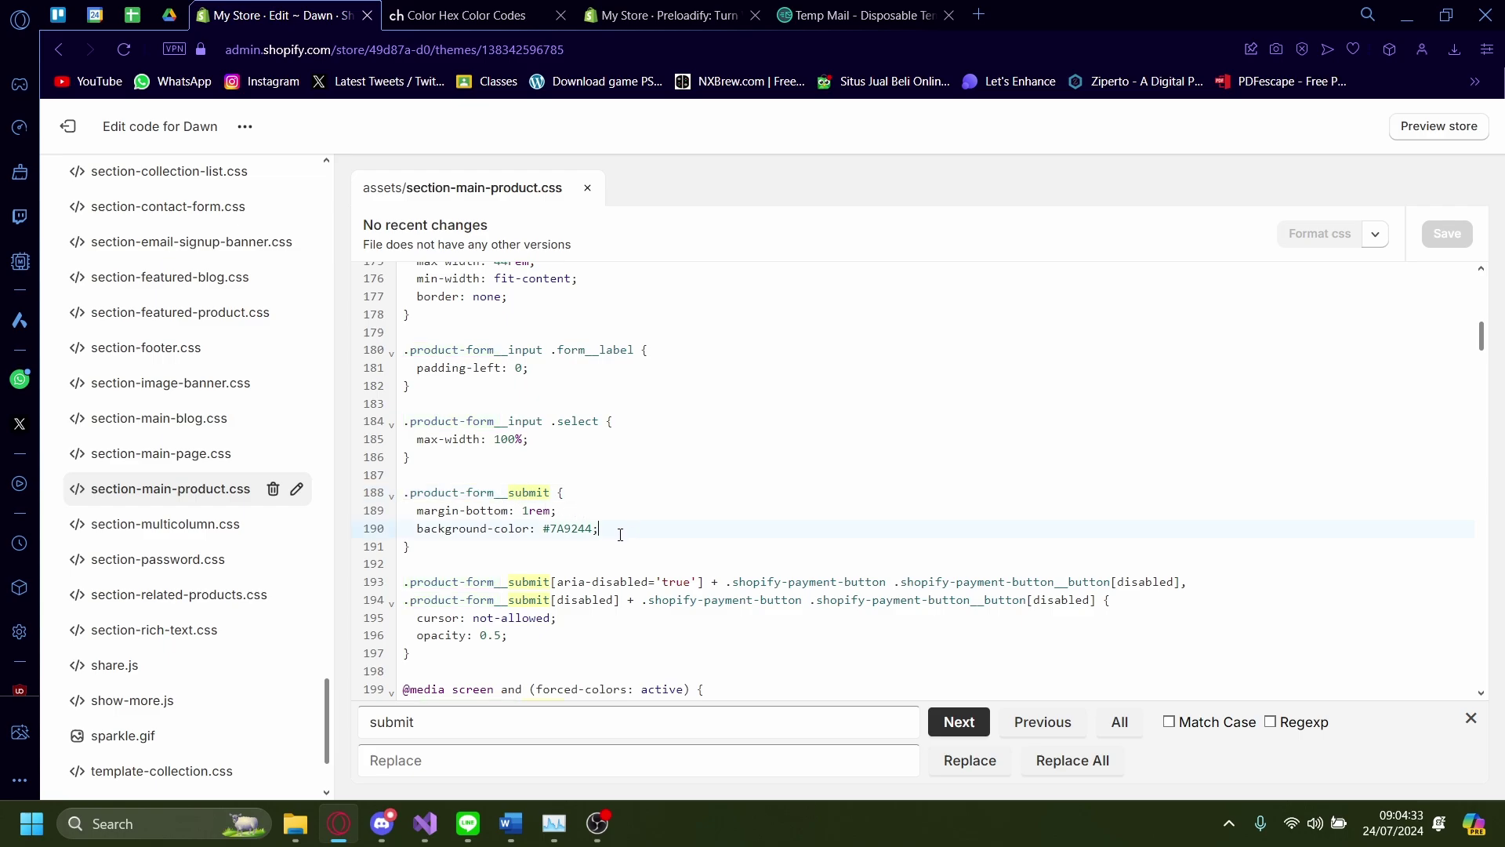
shift+click(418, 531)
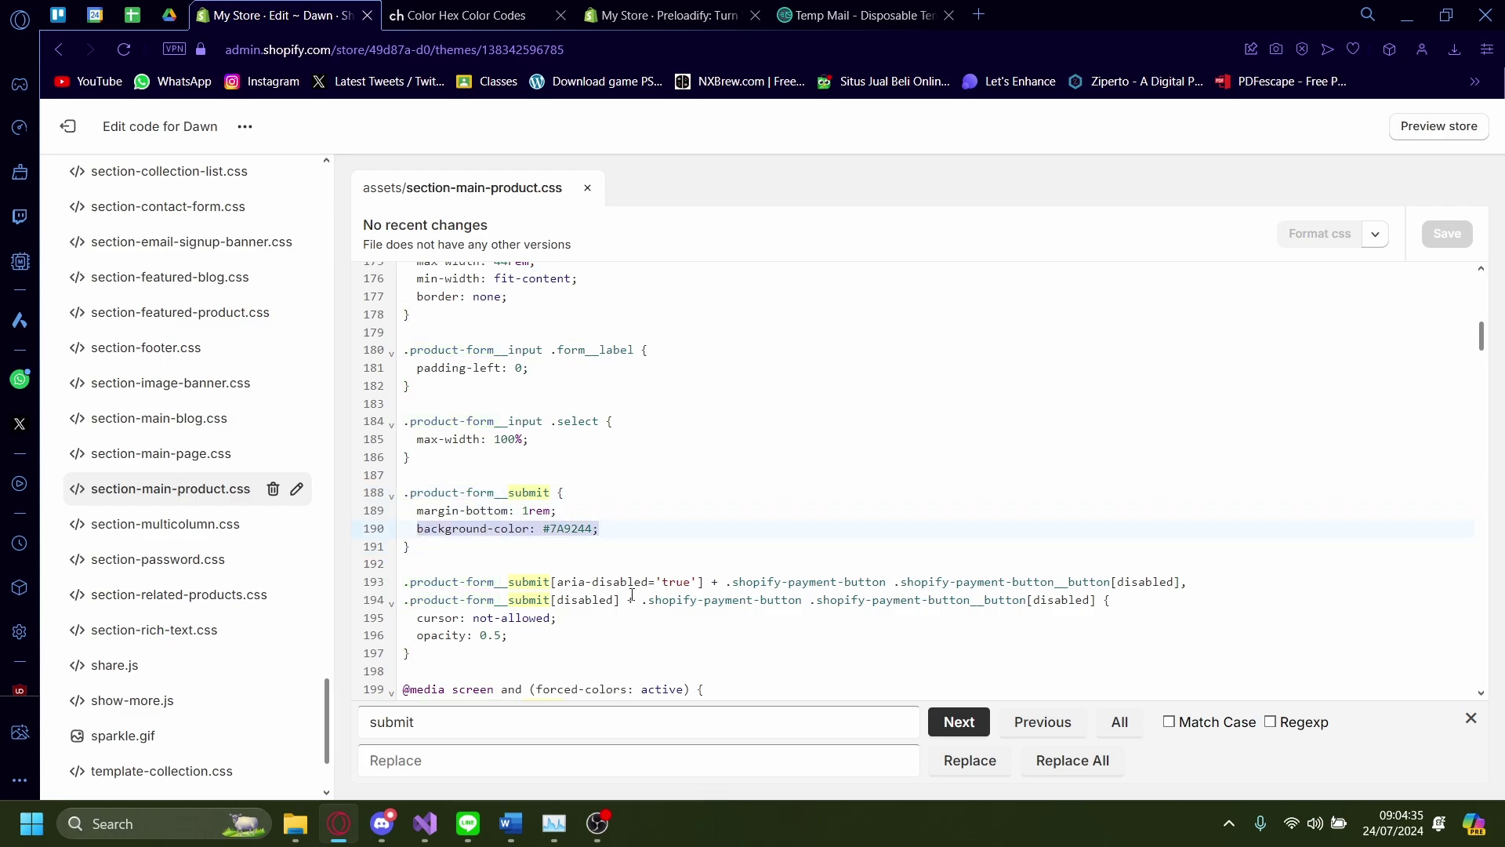
- Replace the old declaration with an empty 'background-color:' line via autocomplete
key(BackSpace)
key(BackSpace)
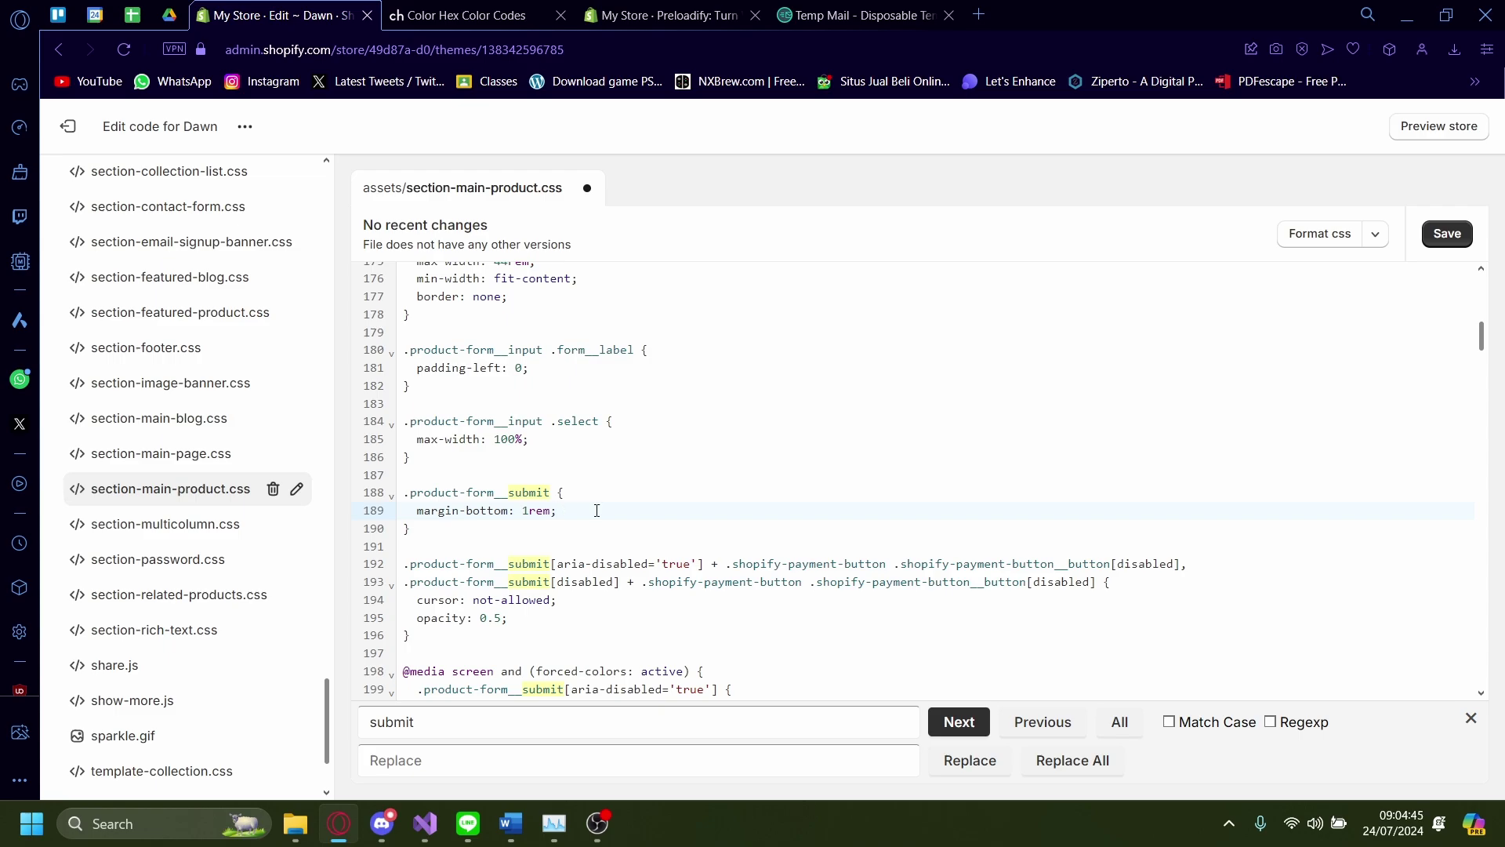
key(Return)
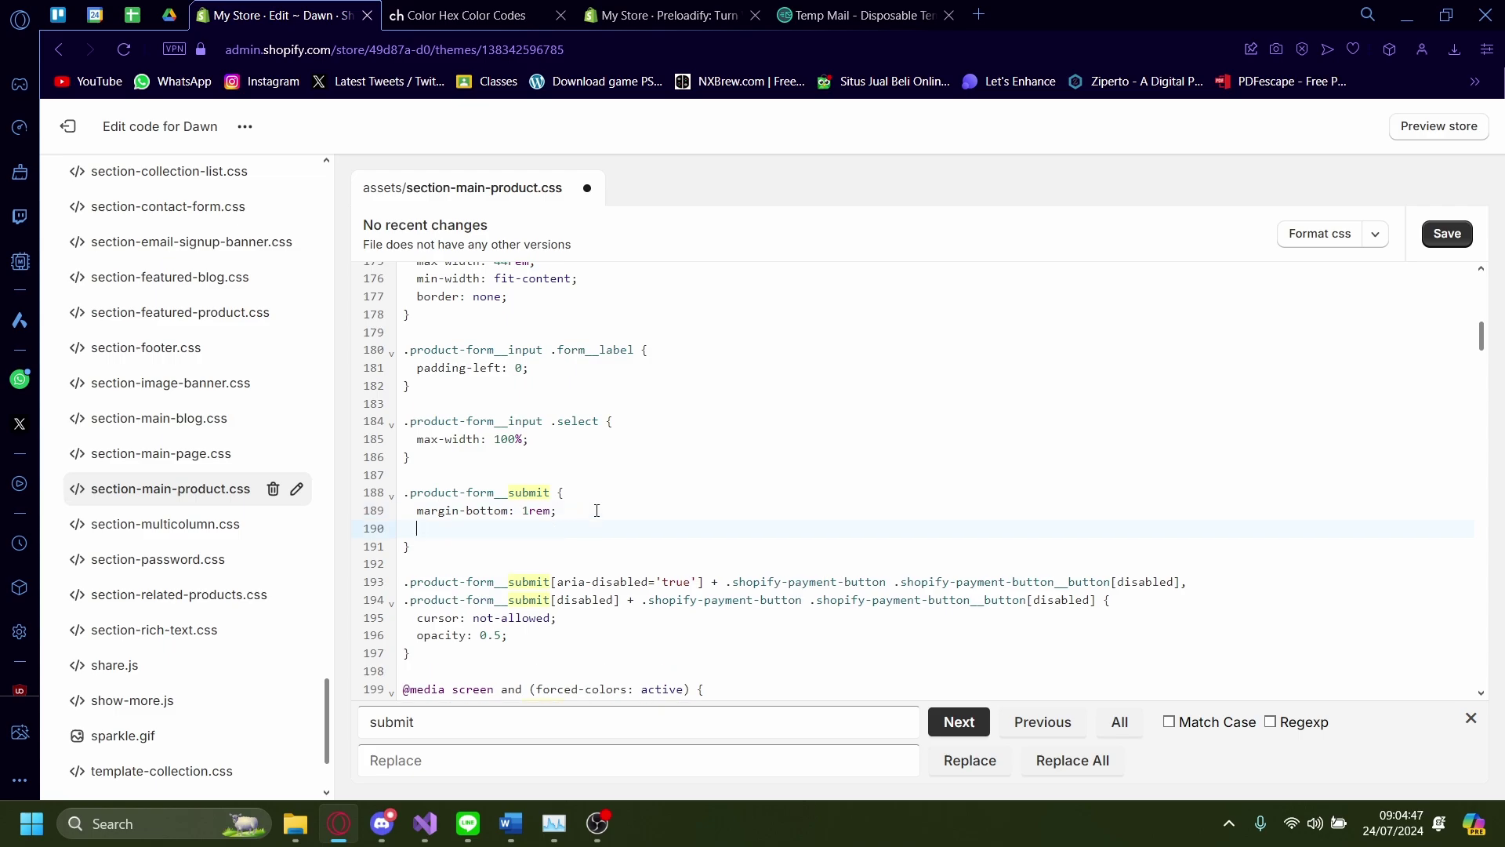
text(bacj)
key(BackSpace)
text(kgriy)
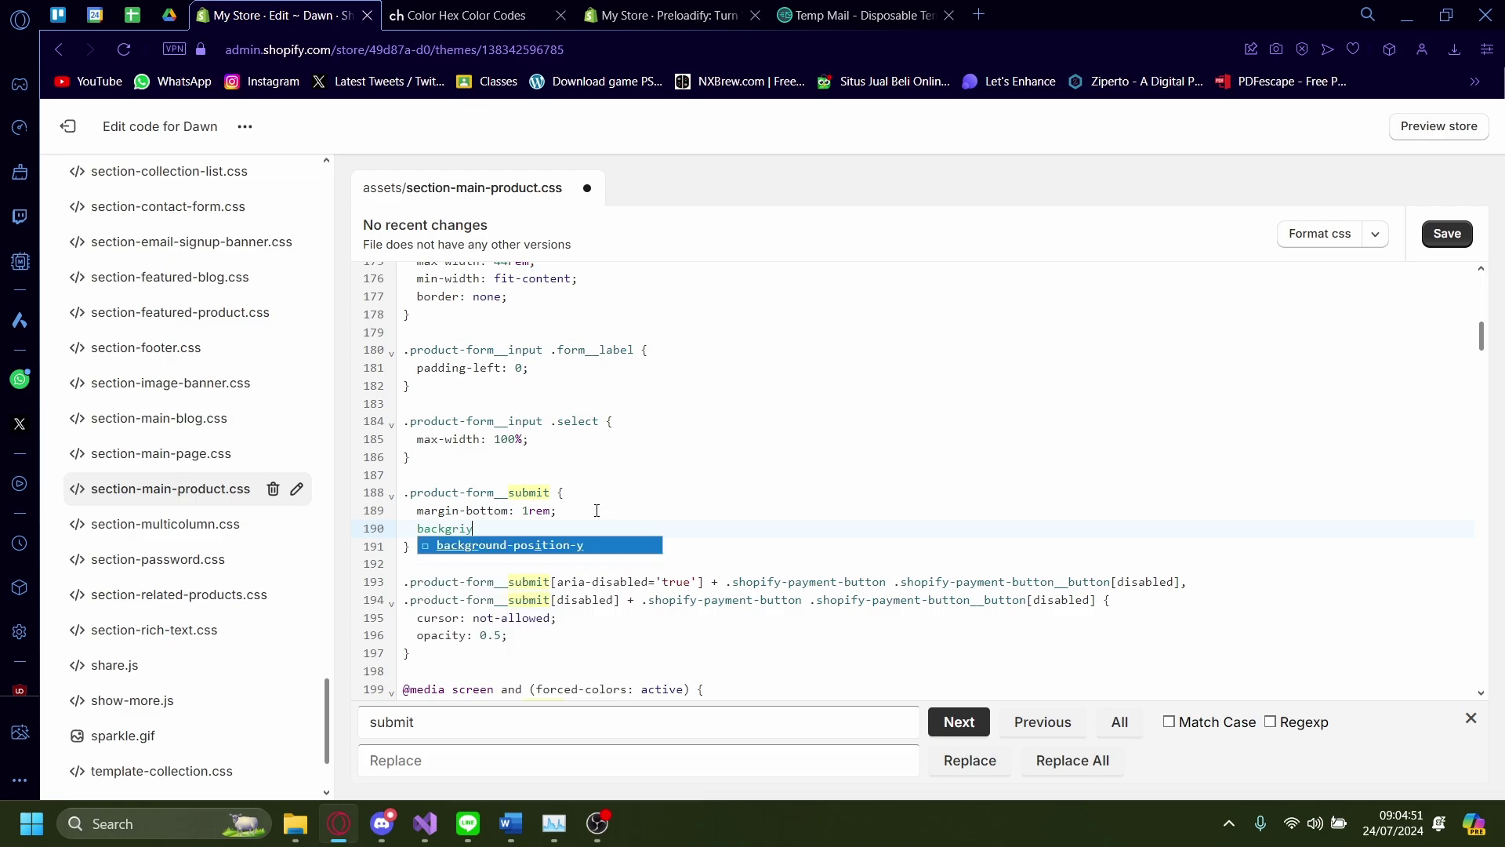
key(BackSpace)
key(Down)
key(Down)
key(Down)
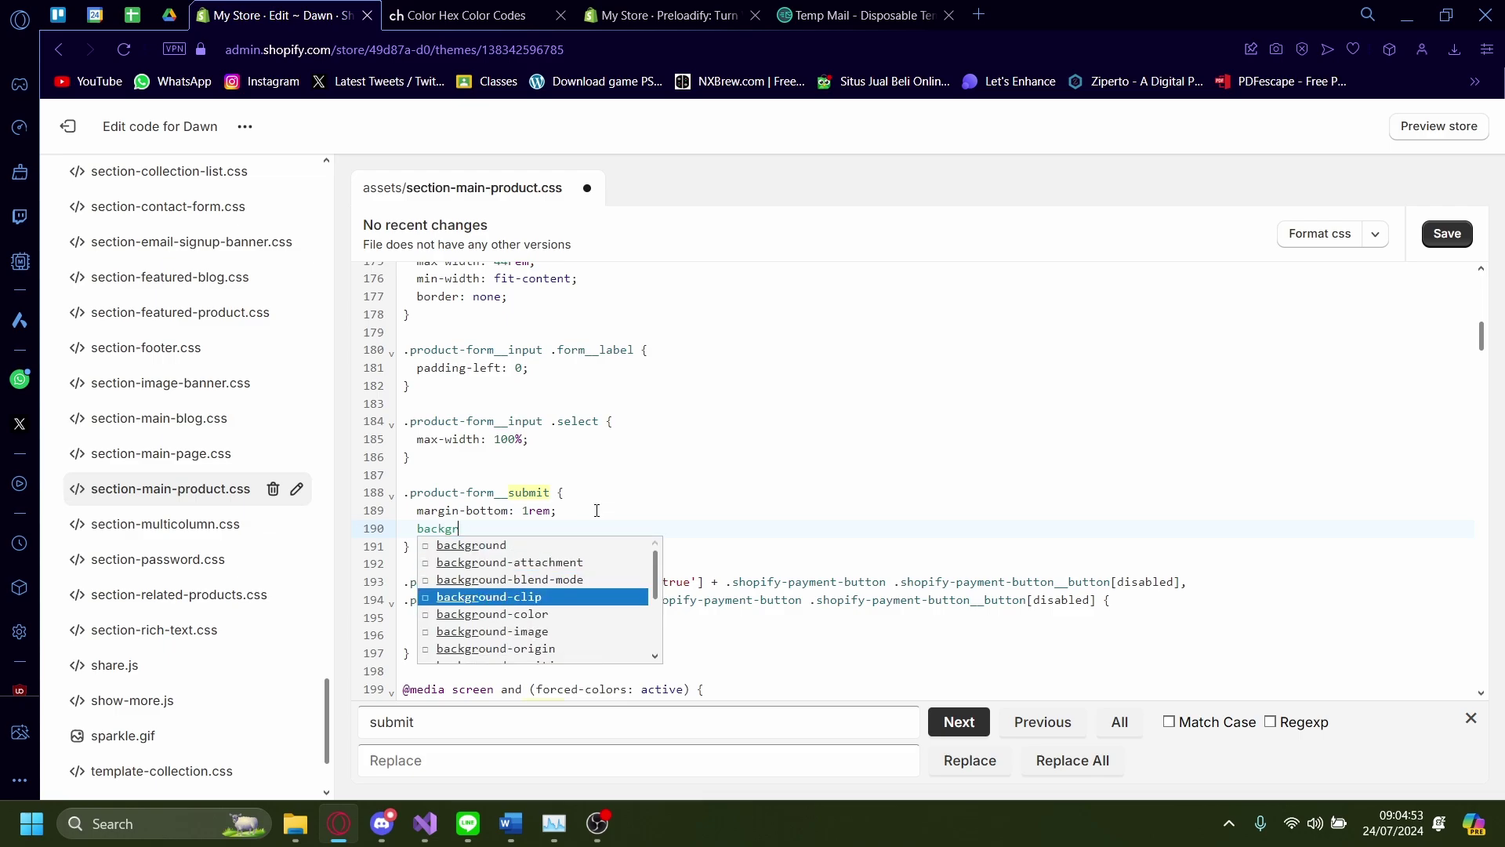
key(Down)
key(Return)
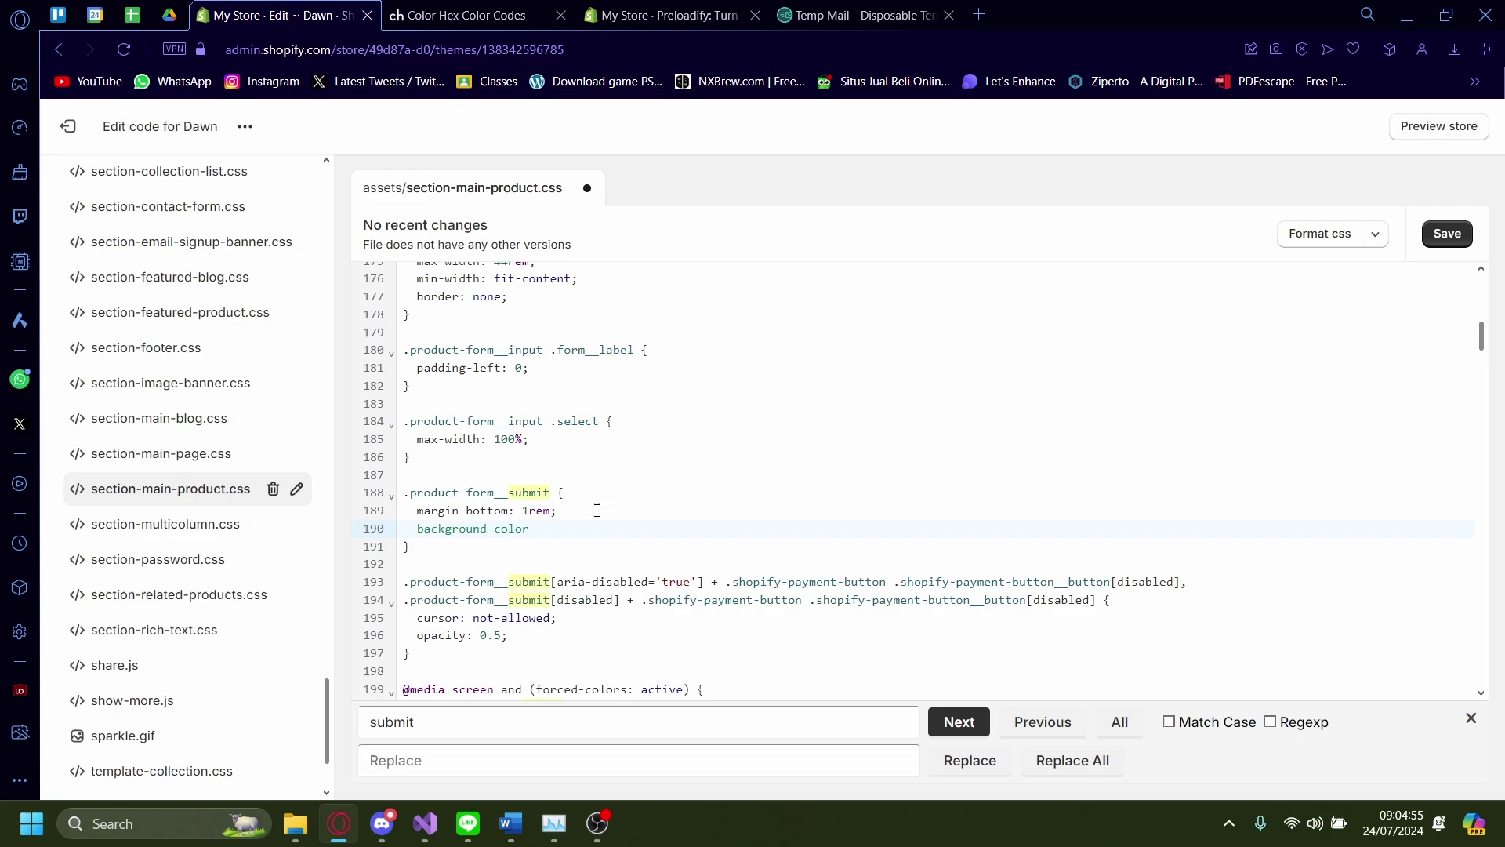
text(:)
- In Color Hex, browse the favourites and open the pale cream #f9f3d3 page
click(462, 15)
scroll(760, 372, down, 3)
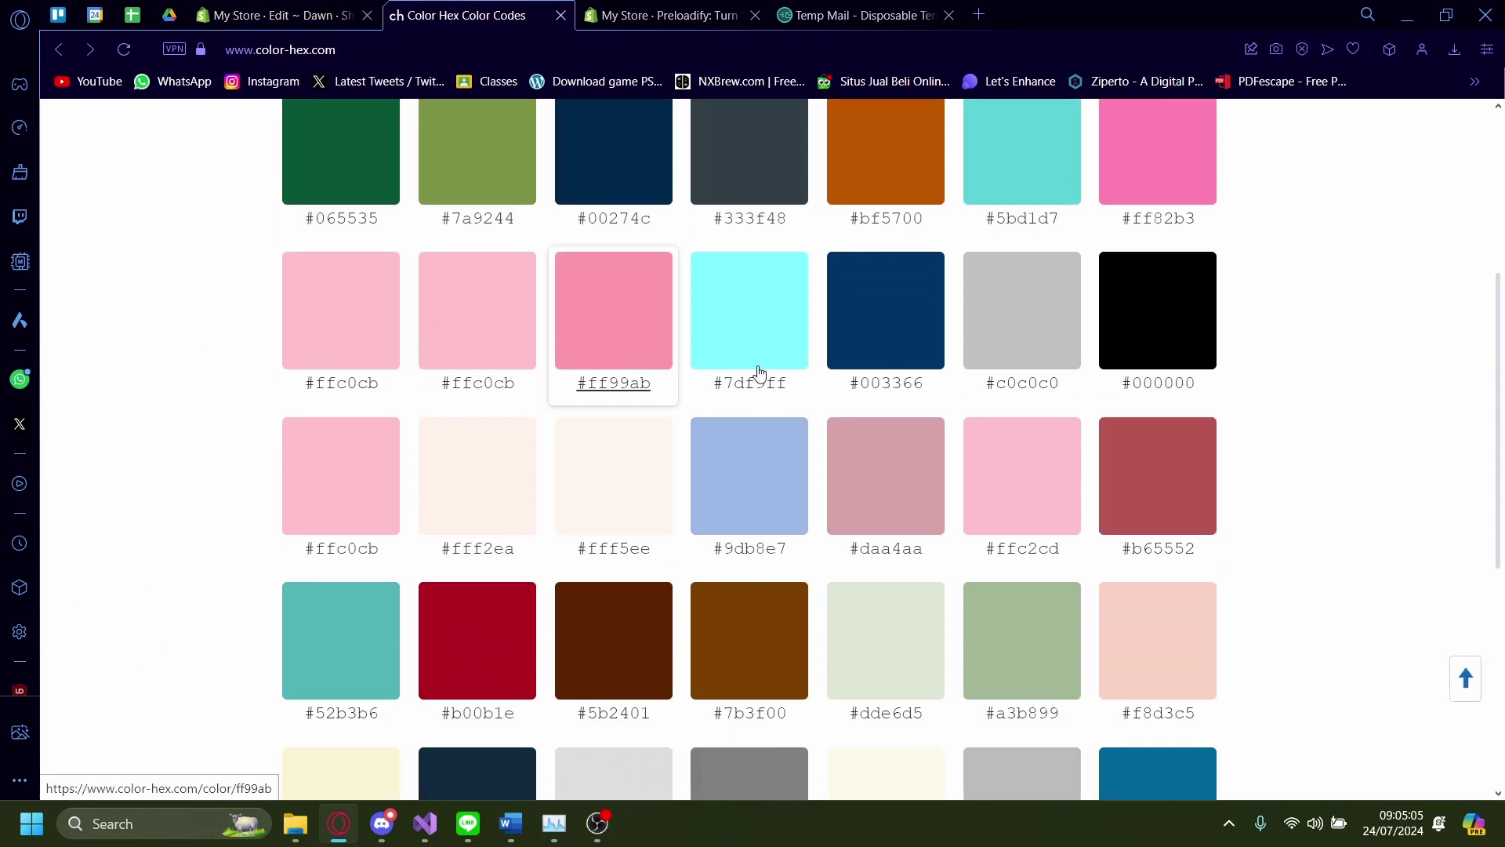
scroll(370, 381, down, 2)
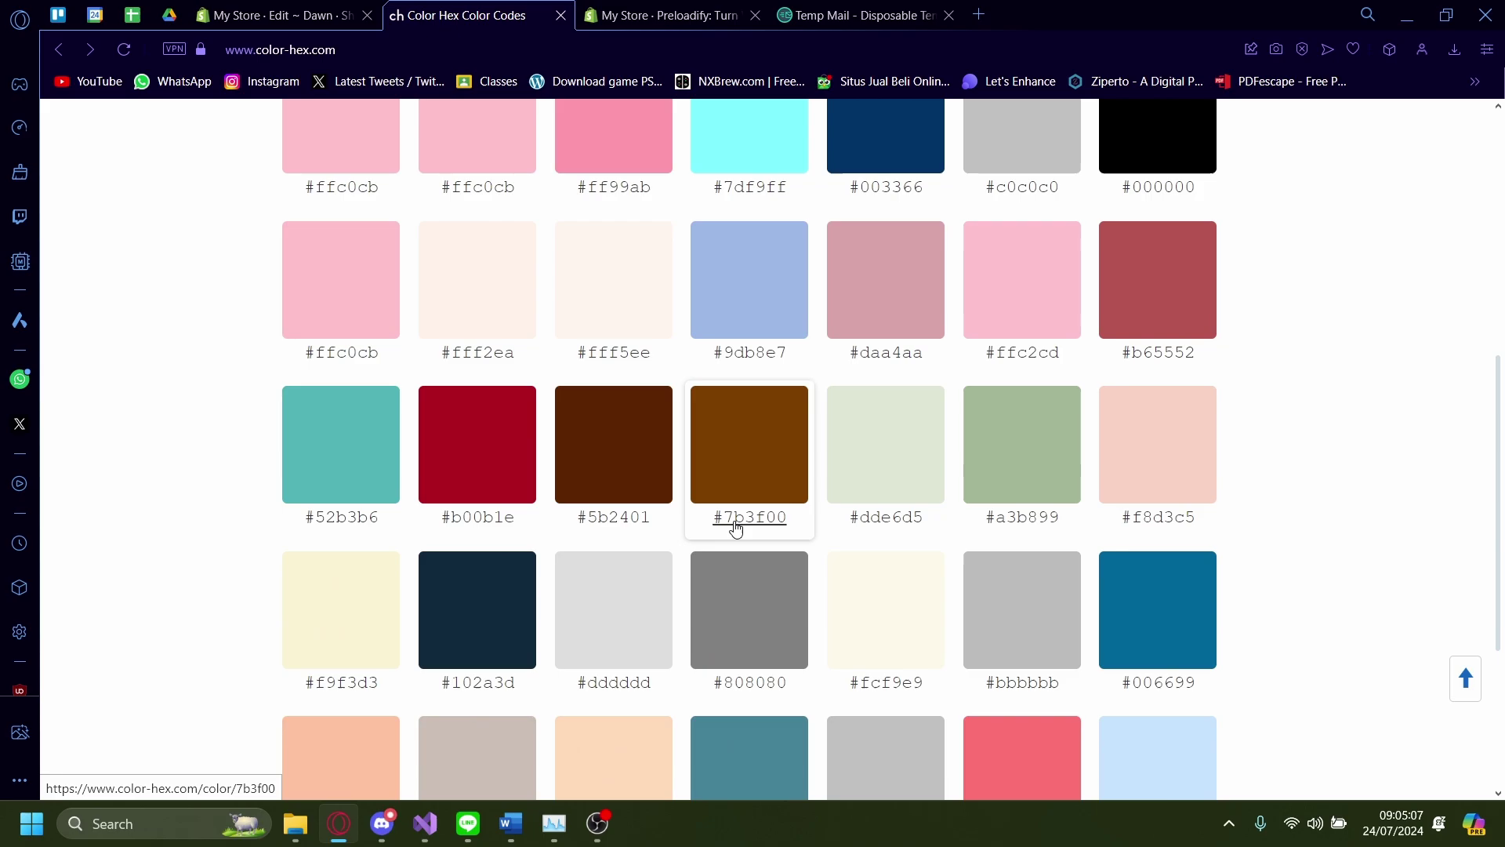
scroll(796, 482, up, 2)
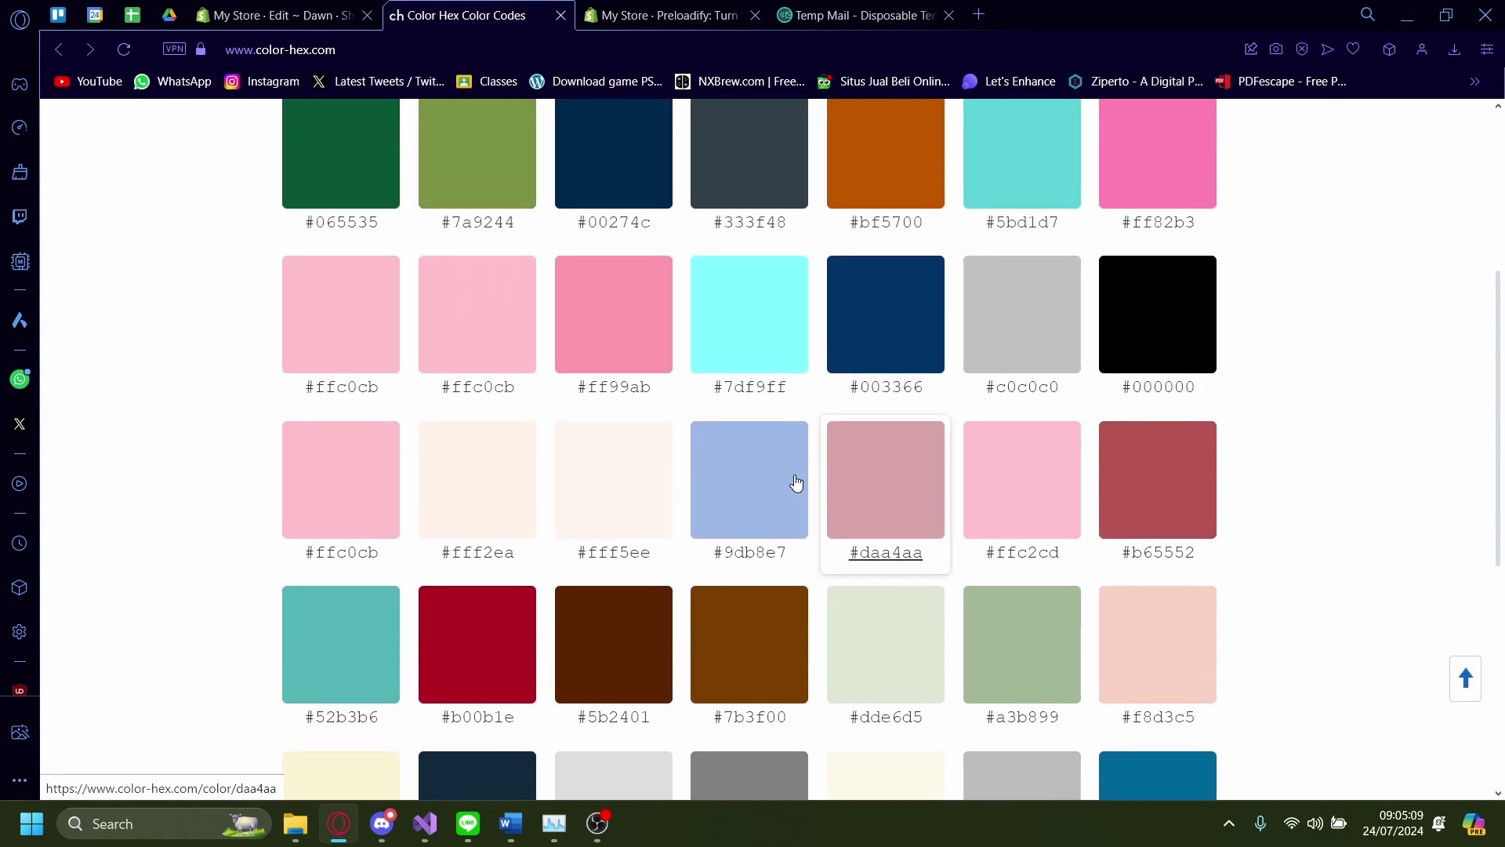
scroll(797, 482, up, 2)
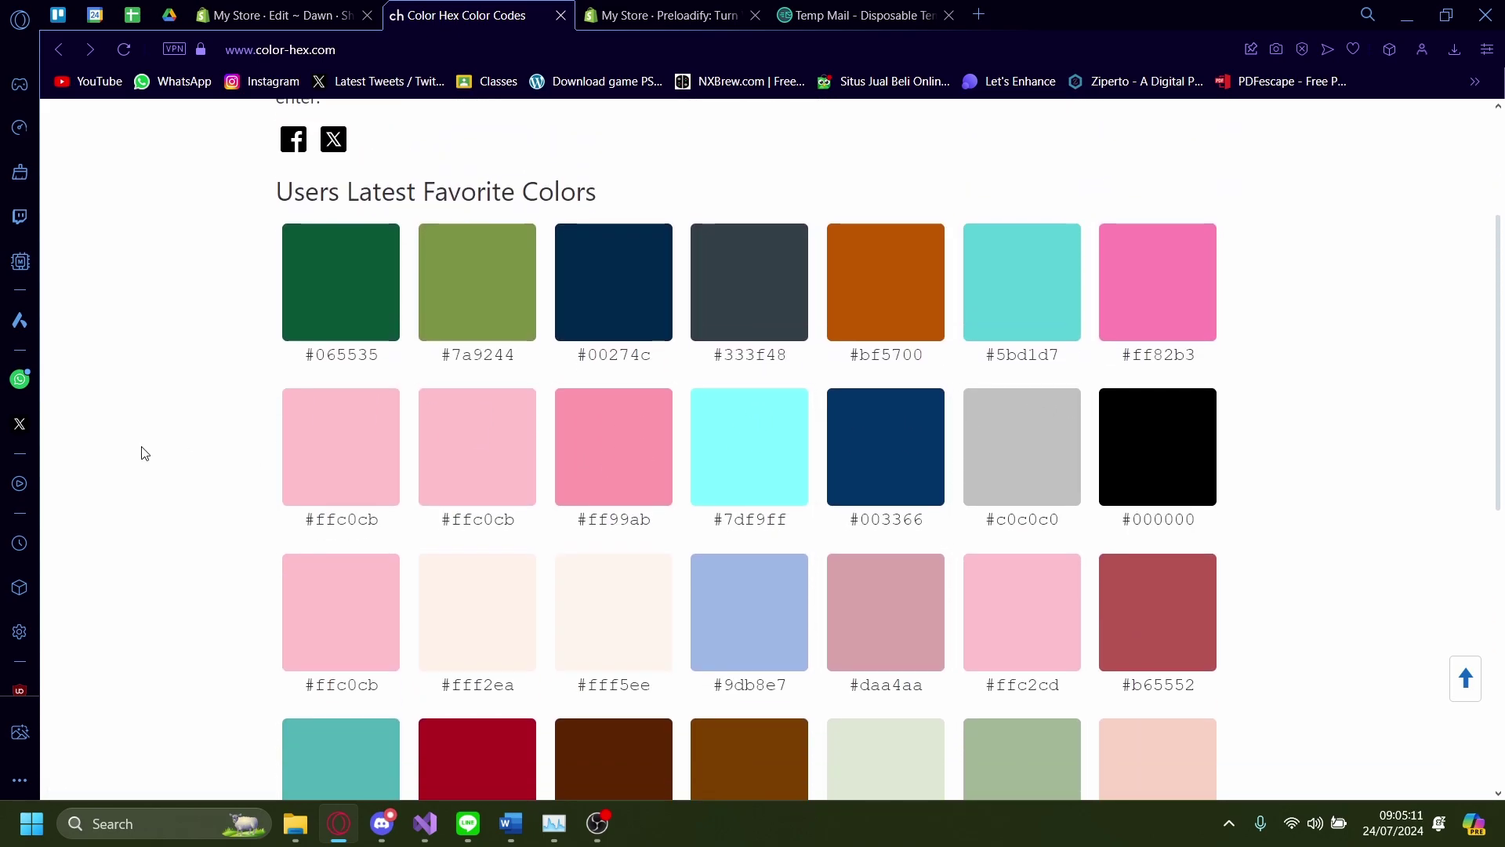
scroll(223, 451, down, 3)
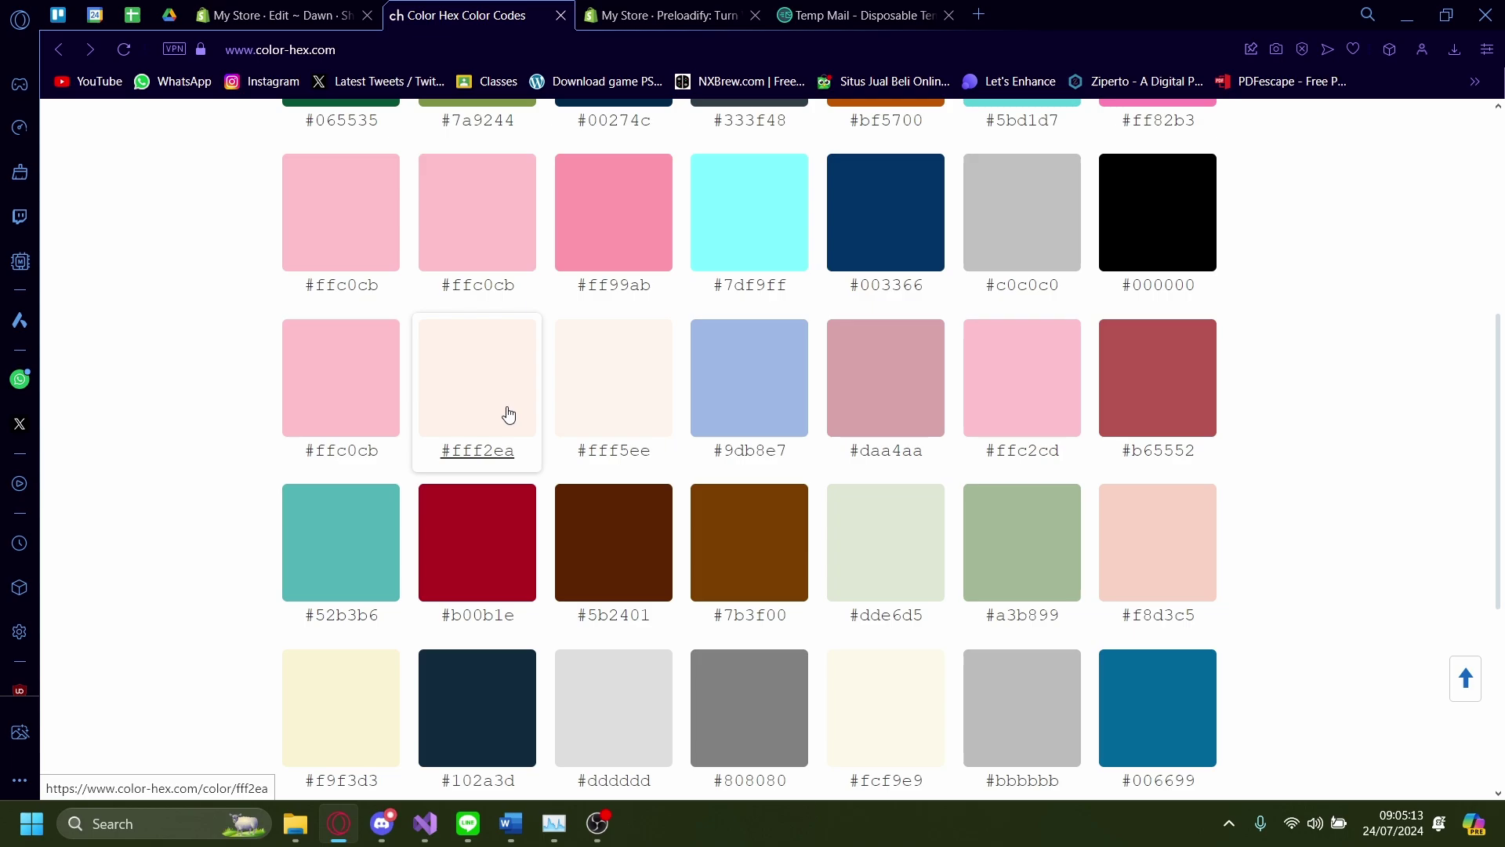
click(335, 688)
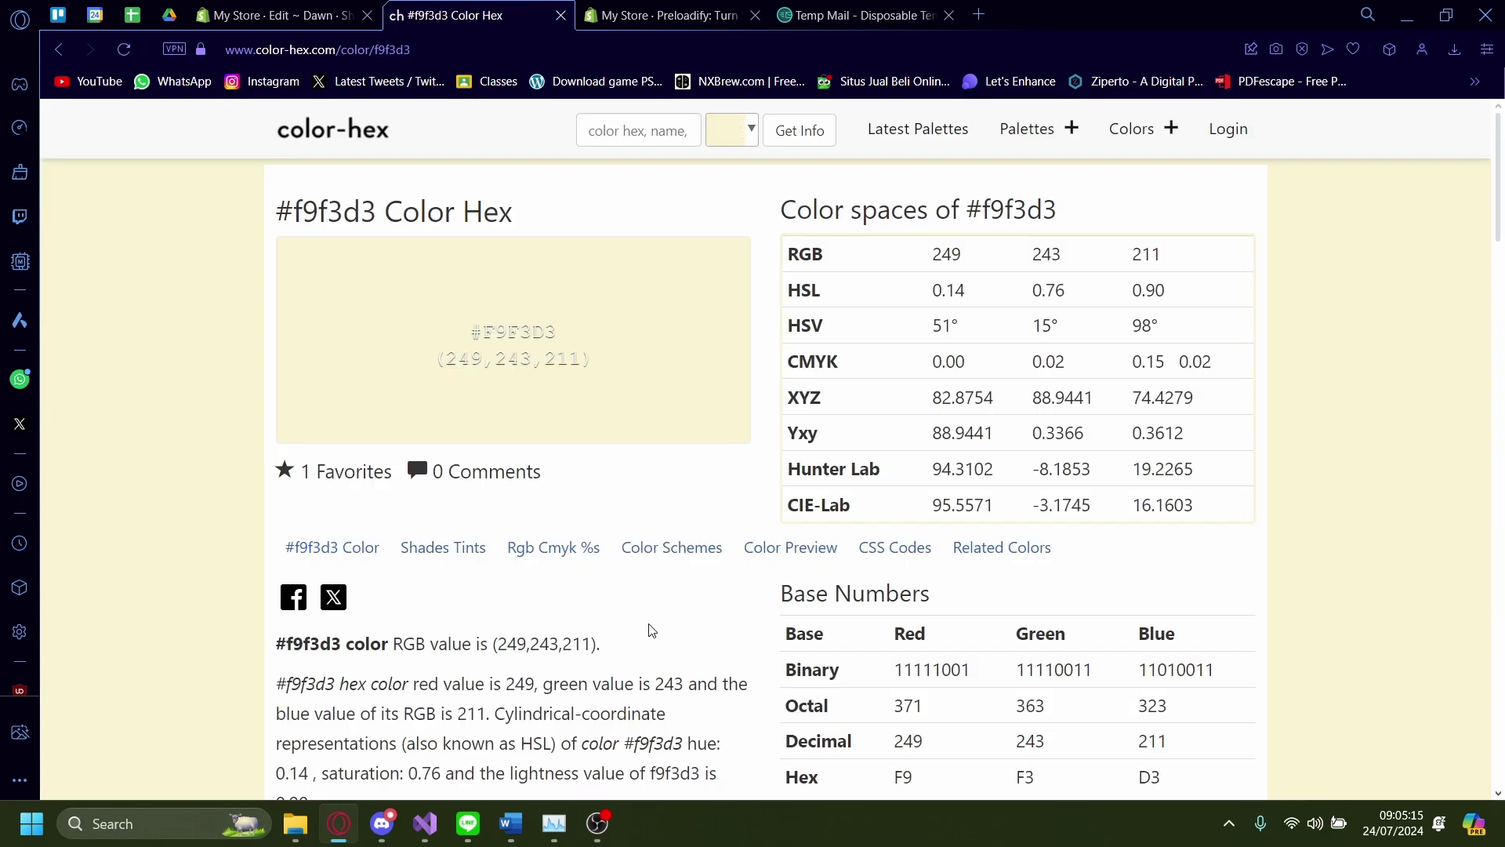
- Copy the #F9F3D3 hex code and go back to the Shopify editor
drag(471, 333, 565, 339)
right_click(540, 335)
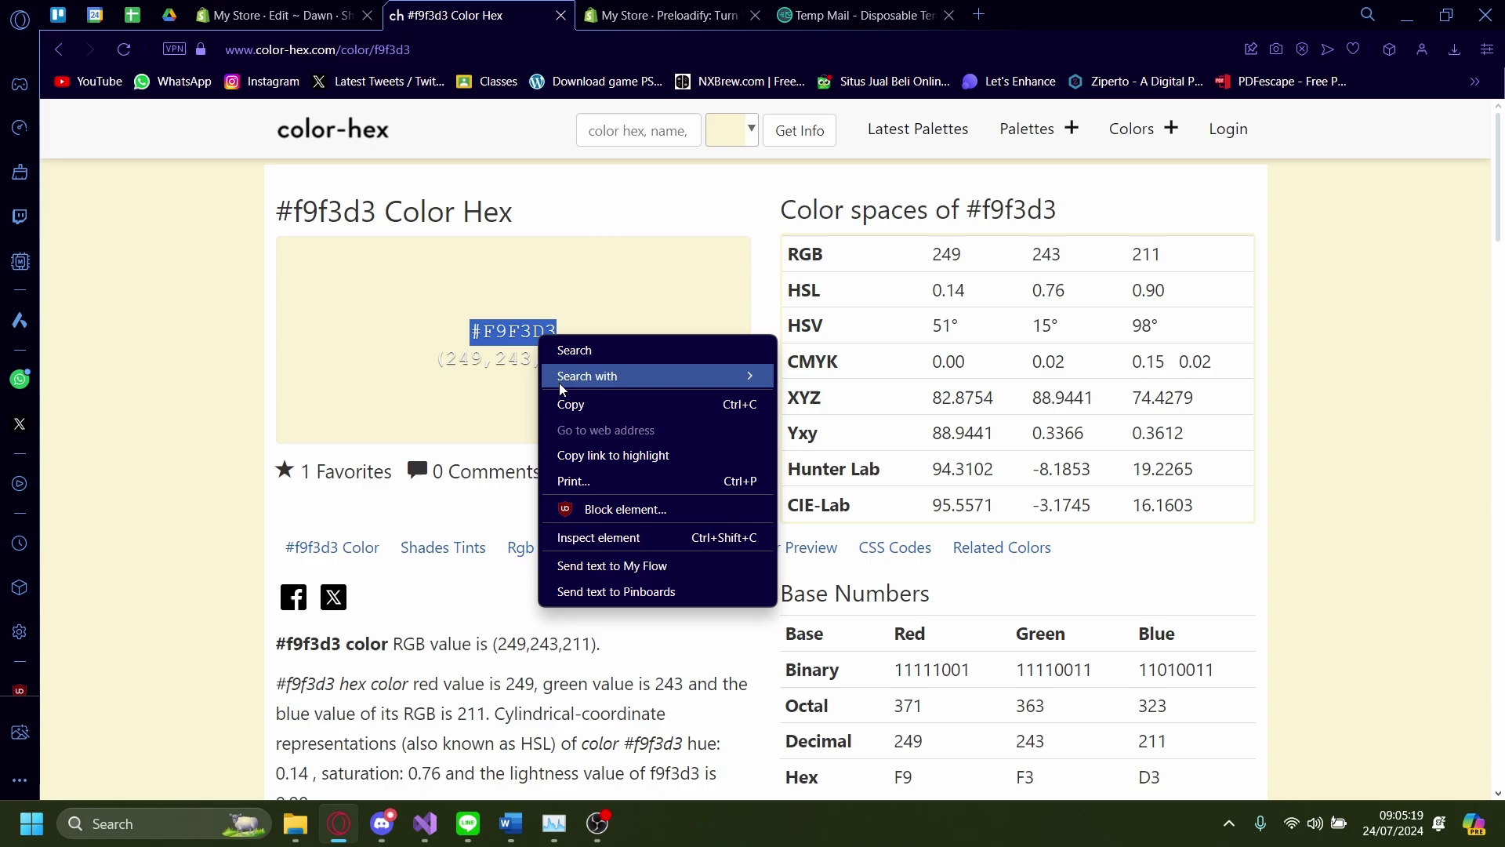
click(564, 404)
key(ctrl+Tab)
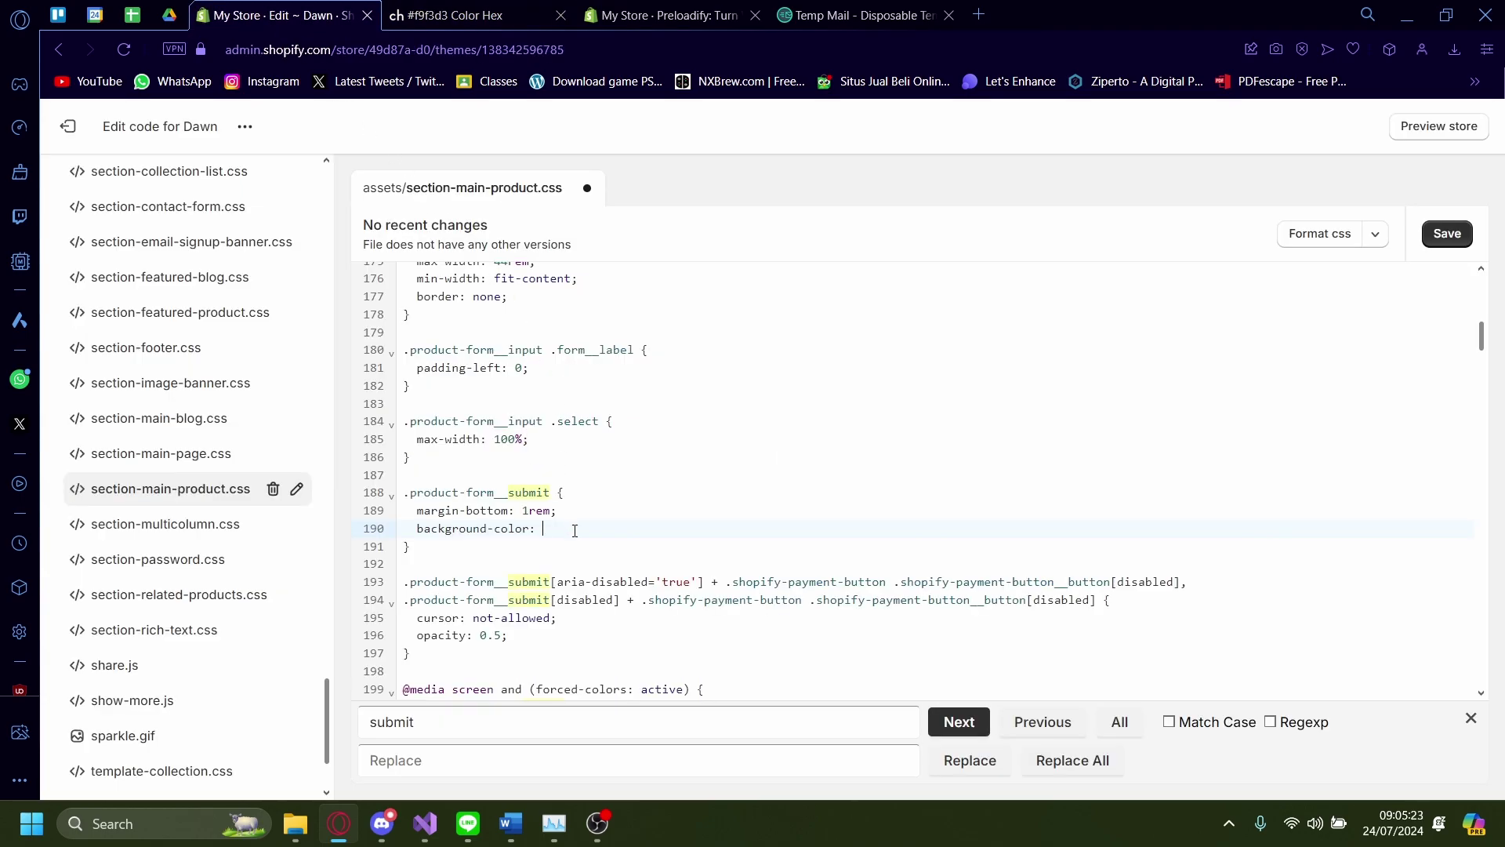
- Paste #F9F3D3 as the background-color value and save section-main-product.css
key(ctrl+v)
click(1471, 719)
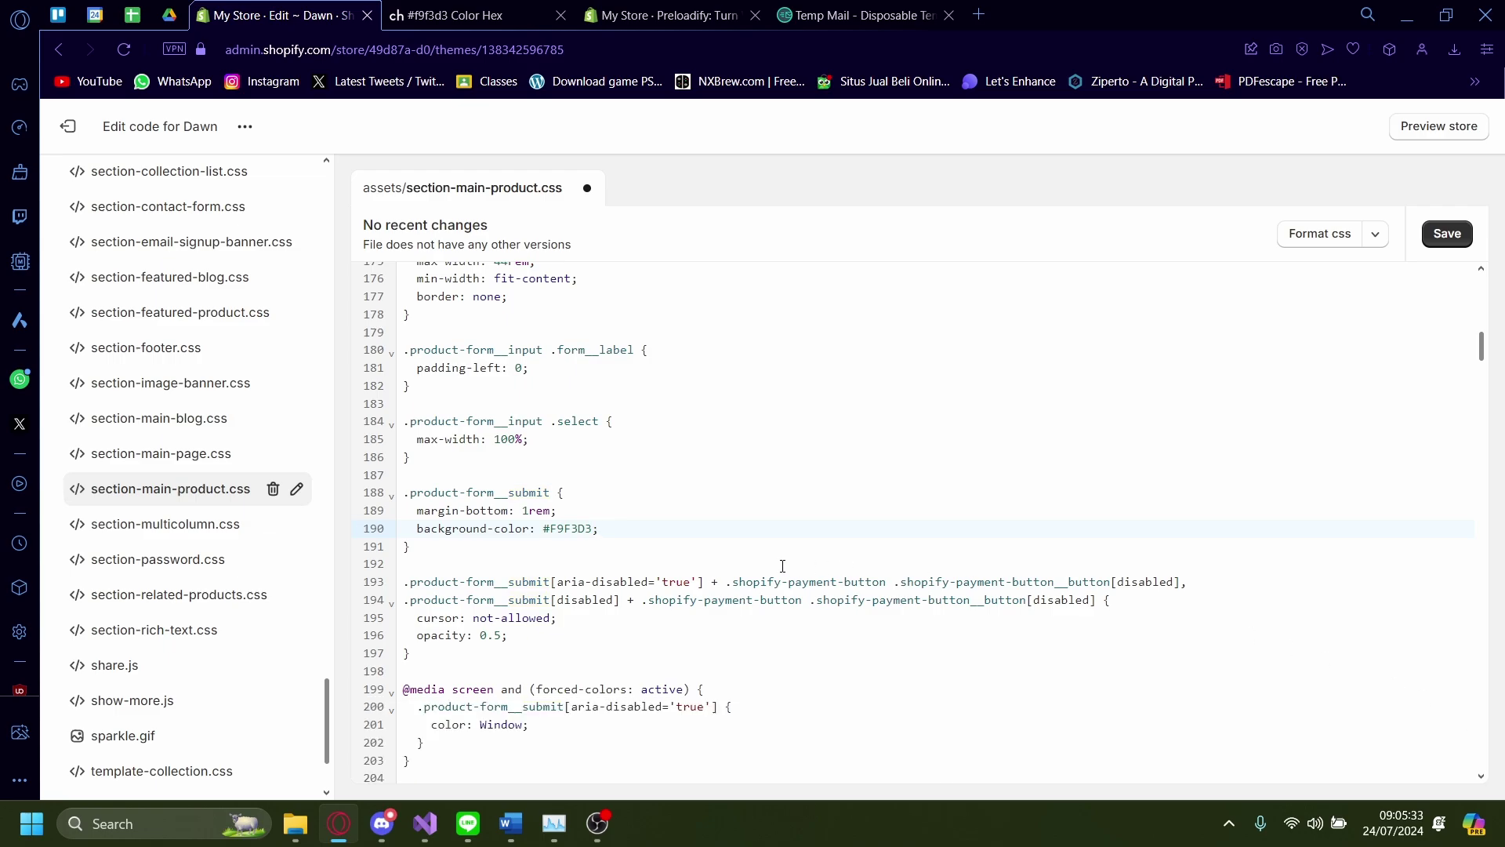
drag(631, 548, 418, 528)
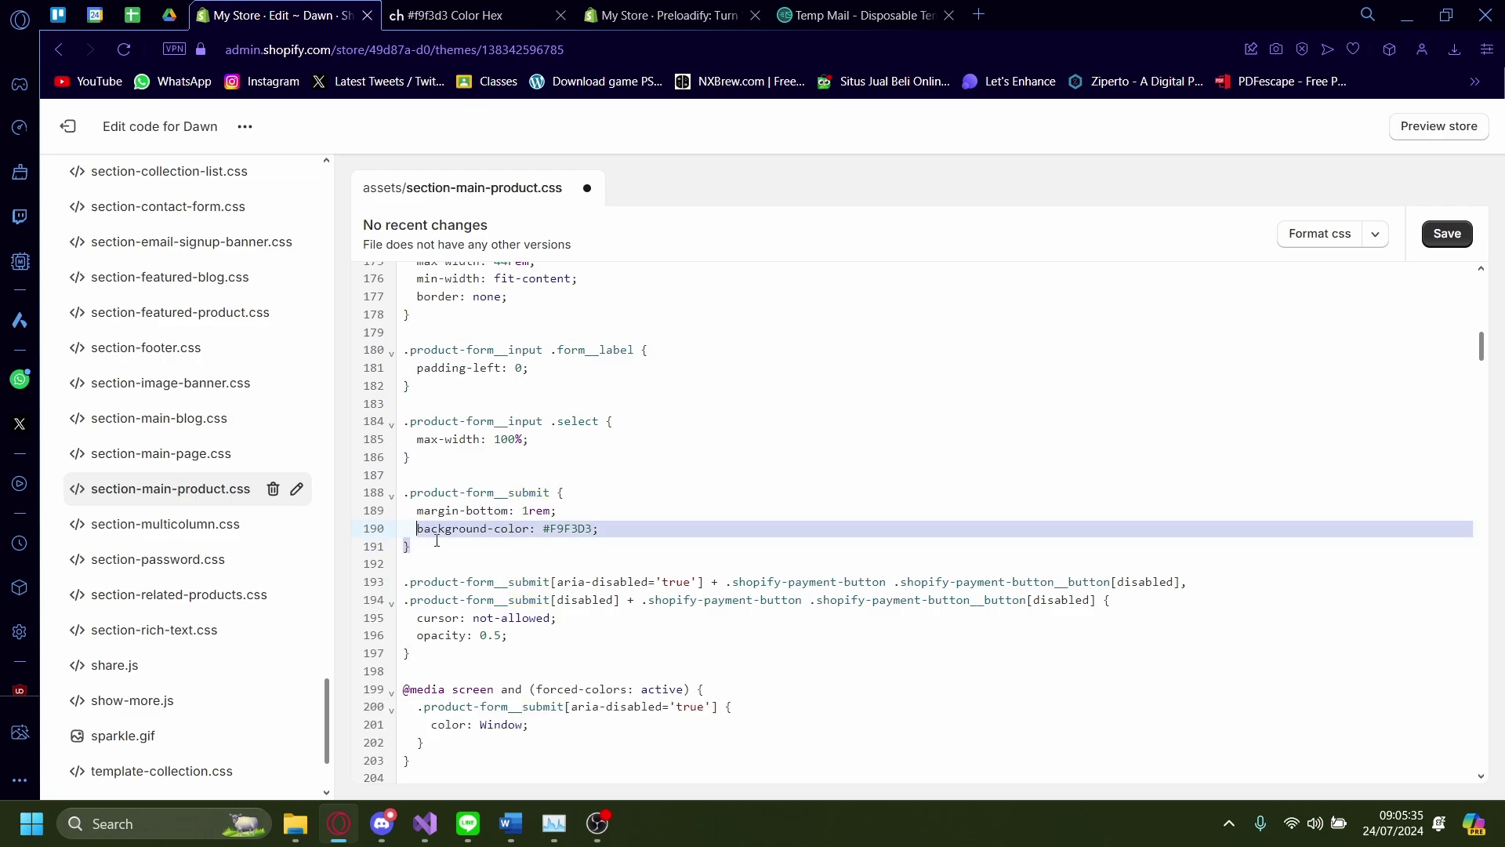
click(418, 563)
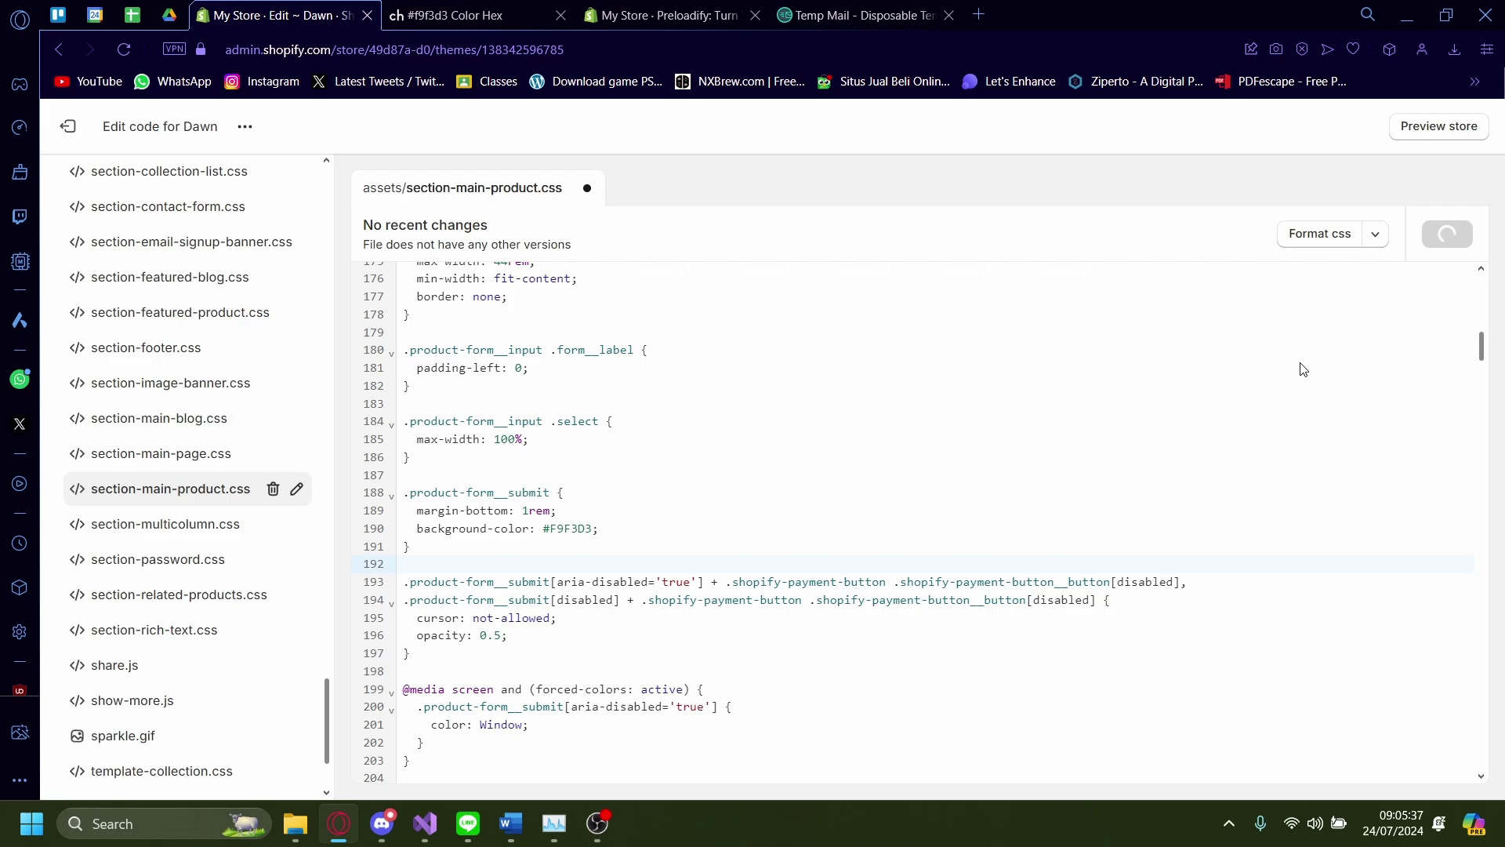
- Reopen the Dawn customizer and preview the Tshirt page's pale cream Add to cart button
click(66, 131)
scroll(593, 210, down, 3)
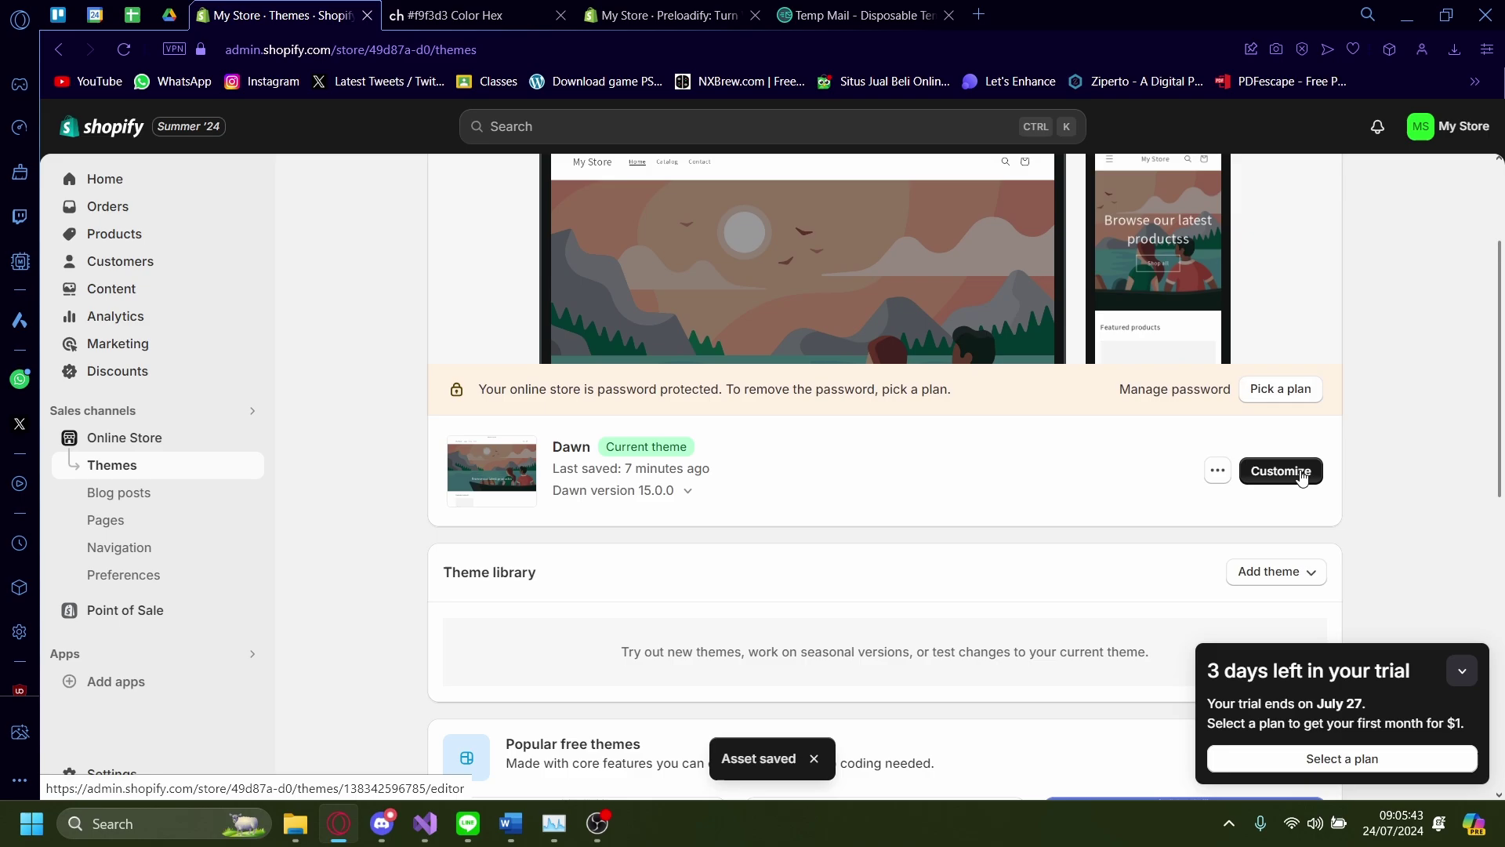
click(1300, 472)
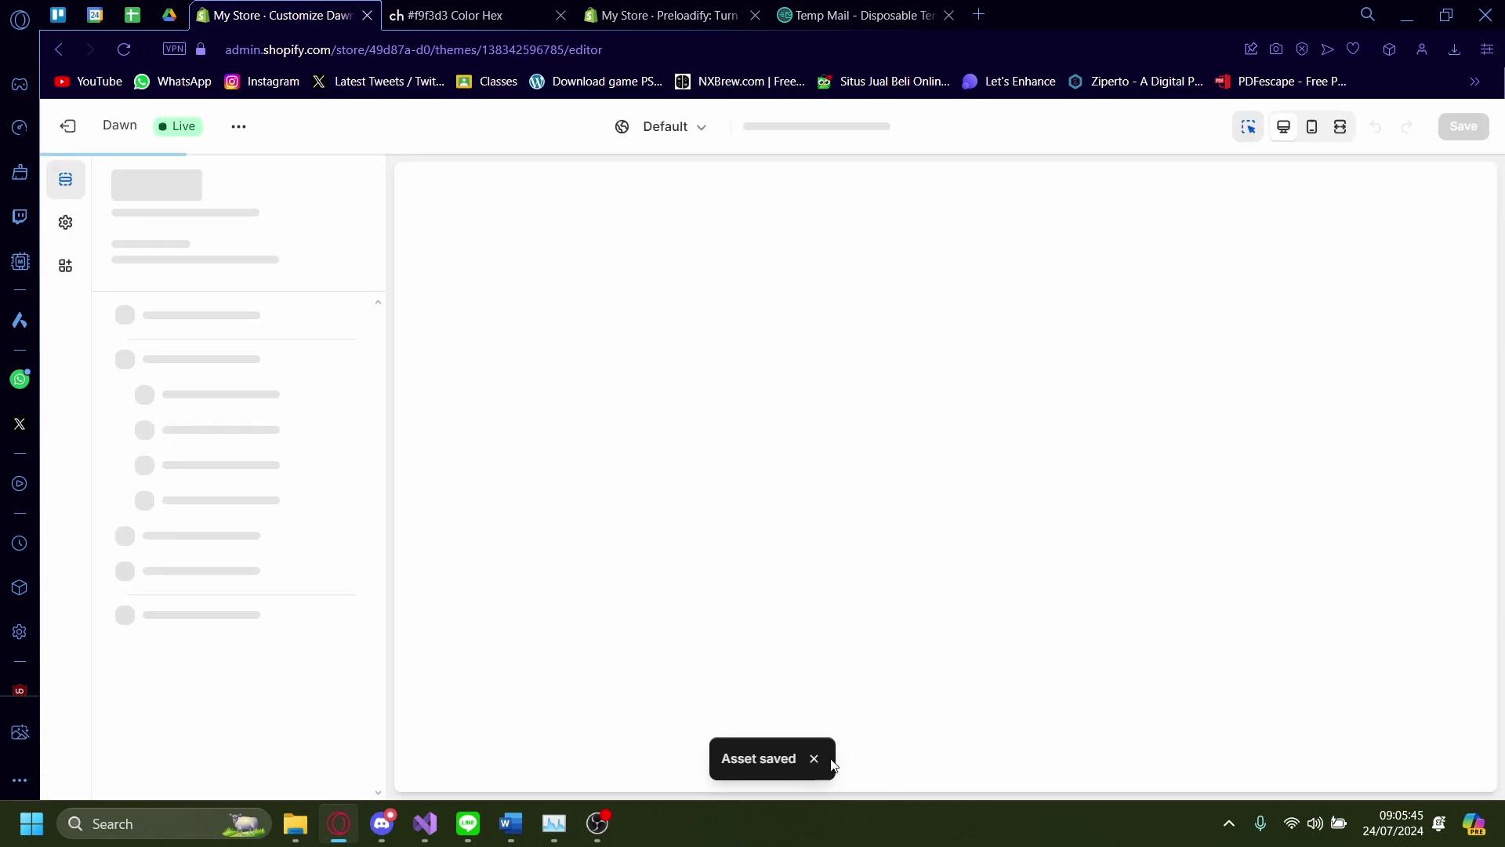
scroll(981, 527, down, 5)
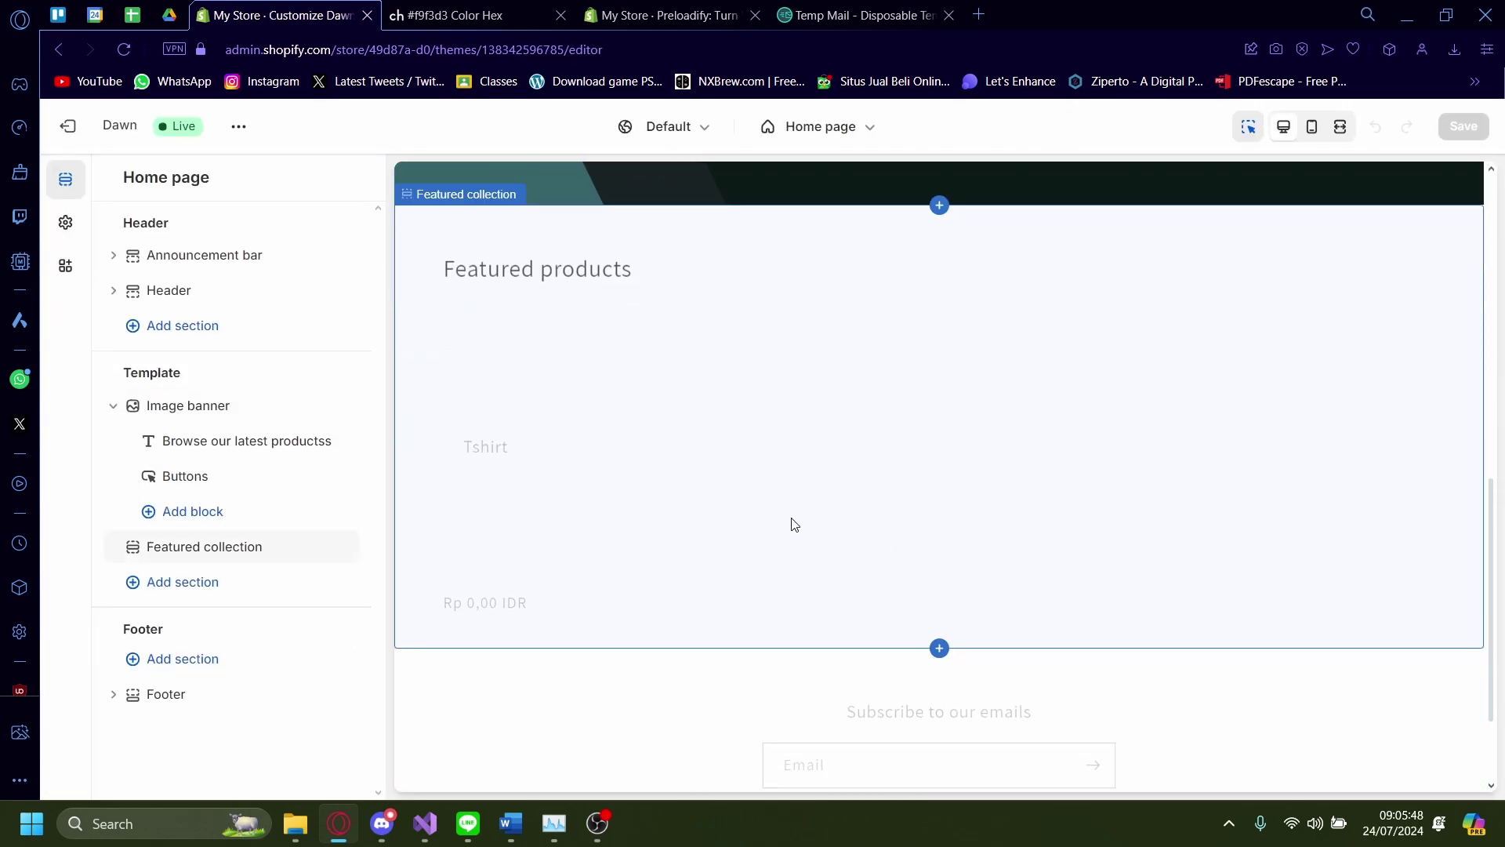
click(503, 469)
click(525, 480)
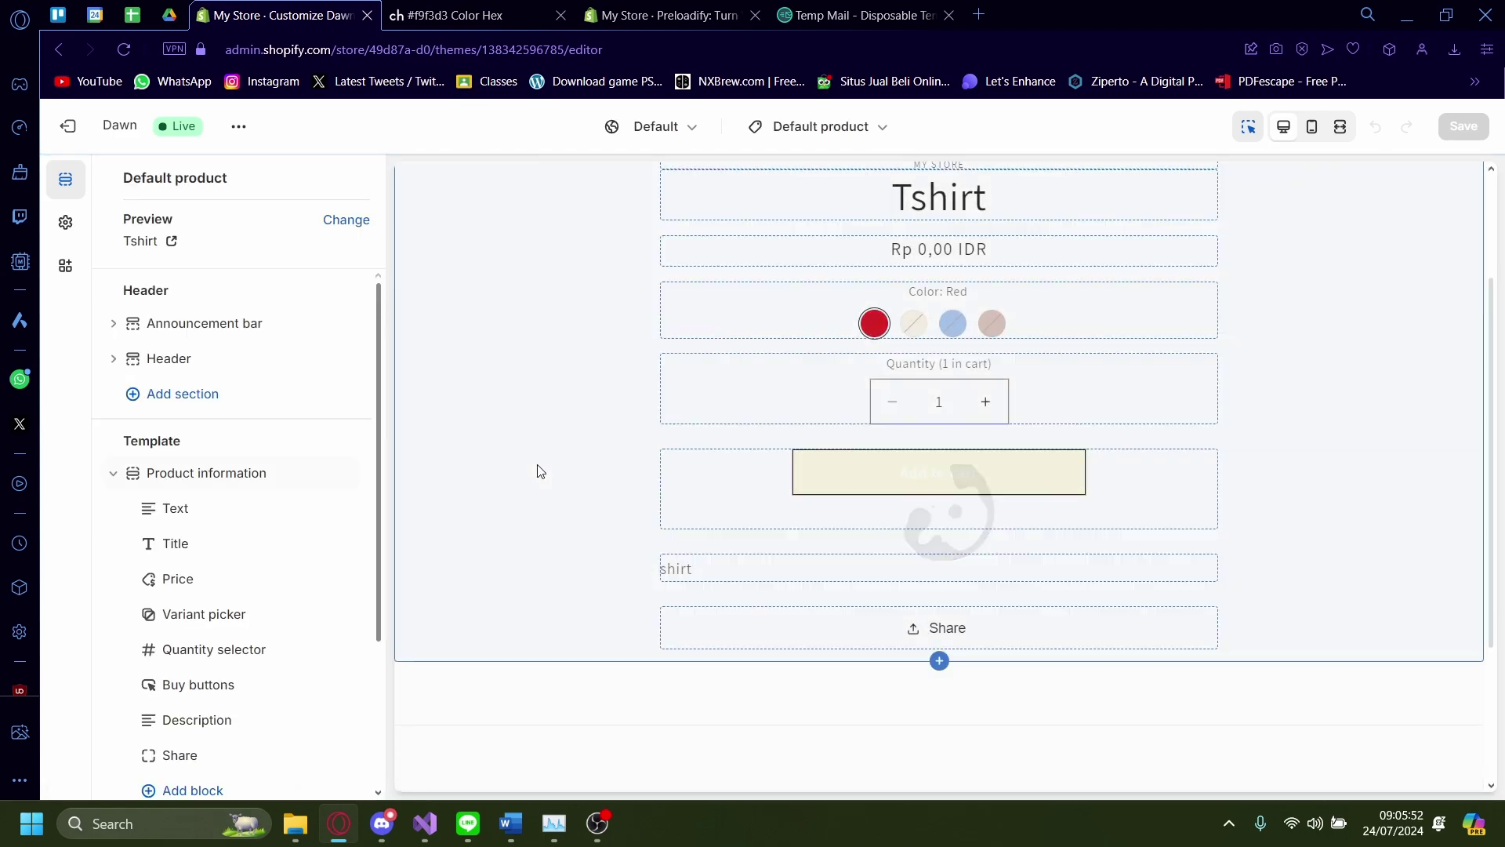
scroll(902, 521, up, 3)
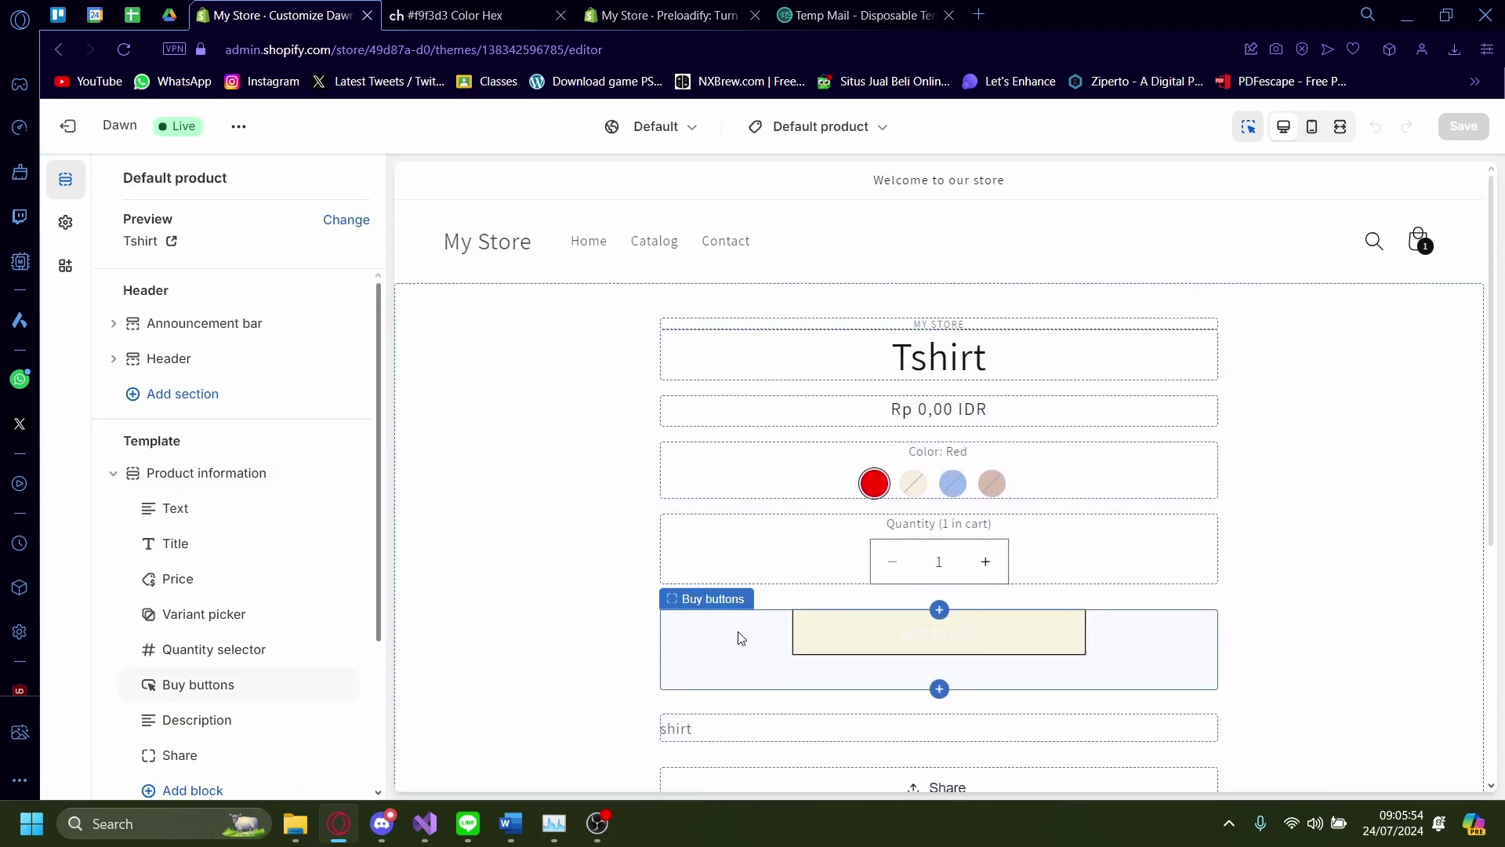